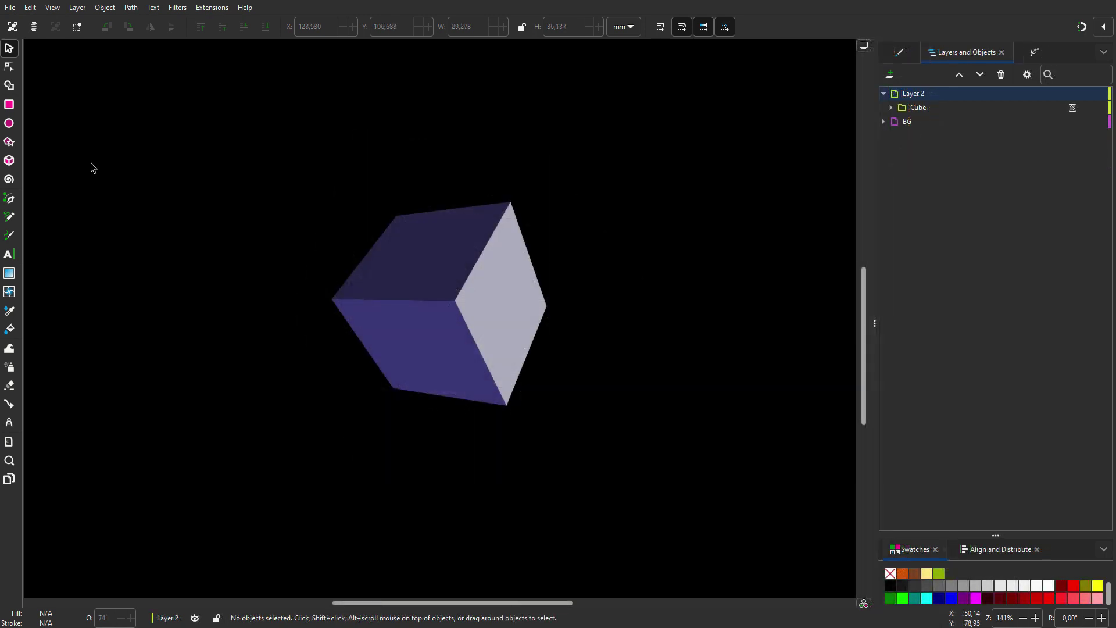
Draw a 3D box traced over the existing cube and adjust its depth to match the cube
left_click(17, 161)
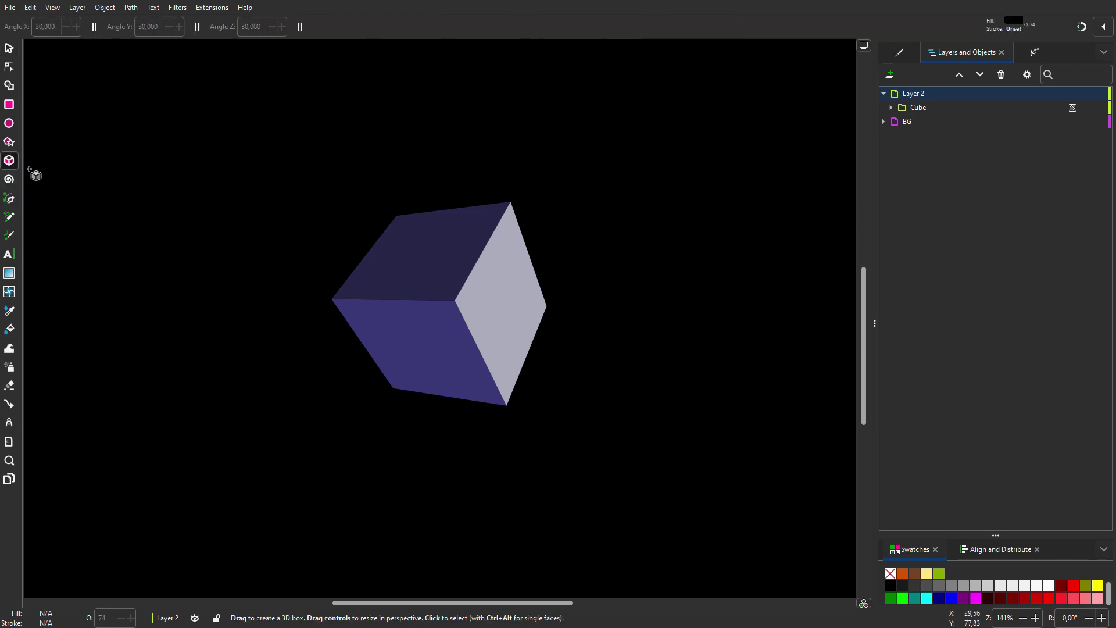
left_click_drag(333, 299, 443, 305)
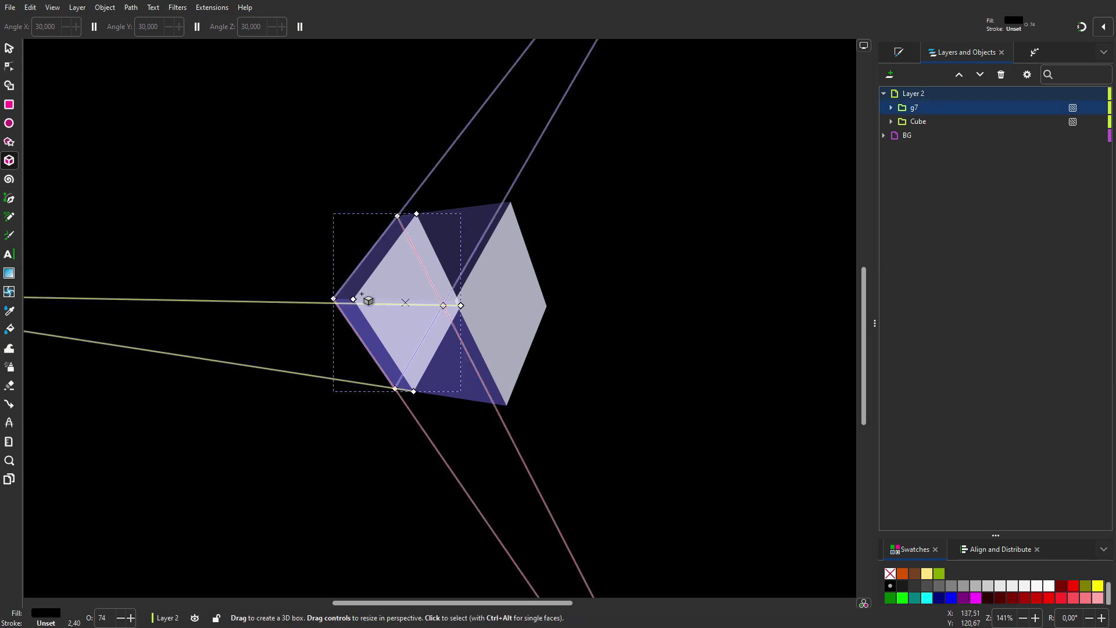
left_click_drag(353, 299, 613, 324)
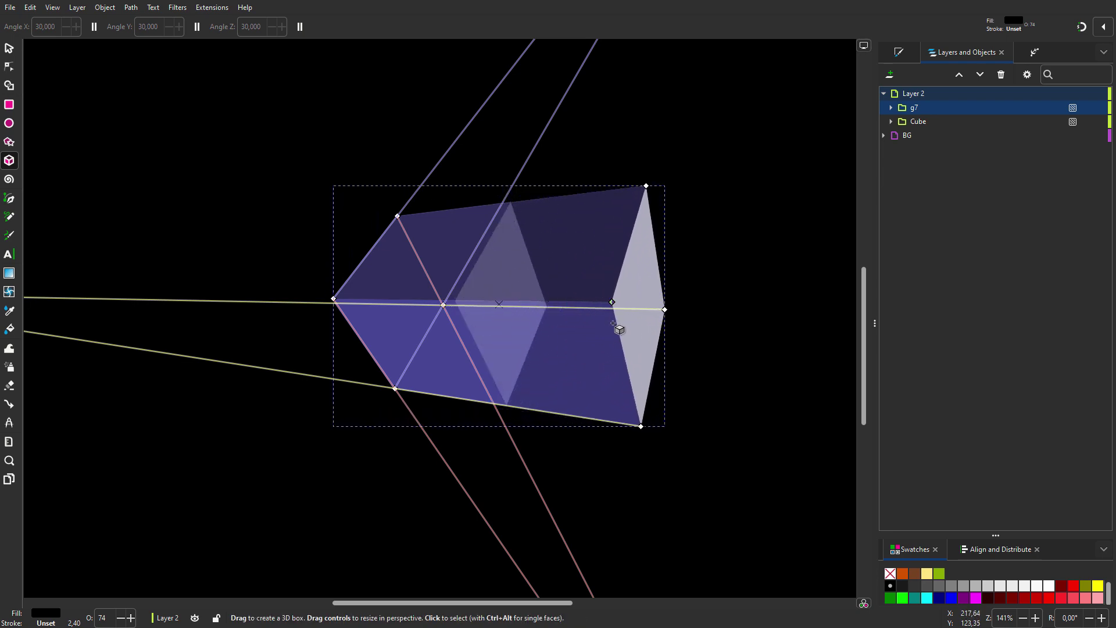
key("ctrl+z")
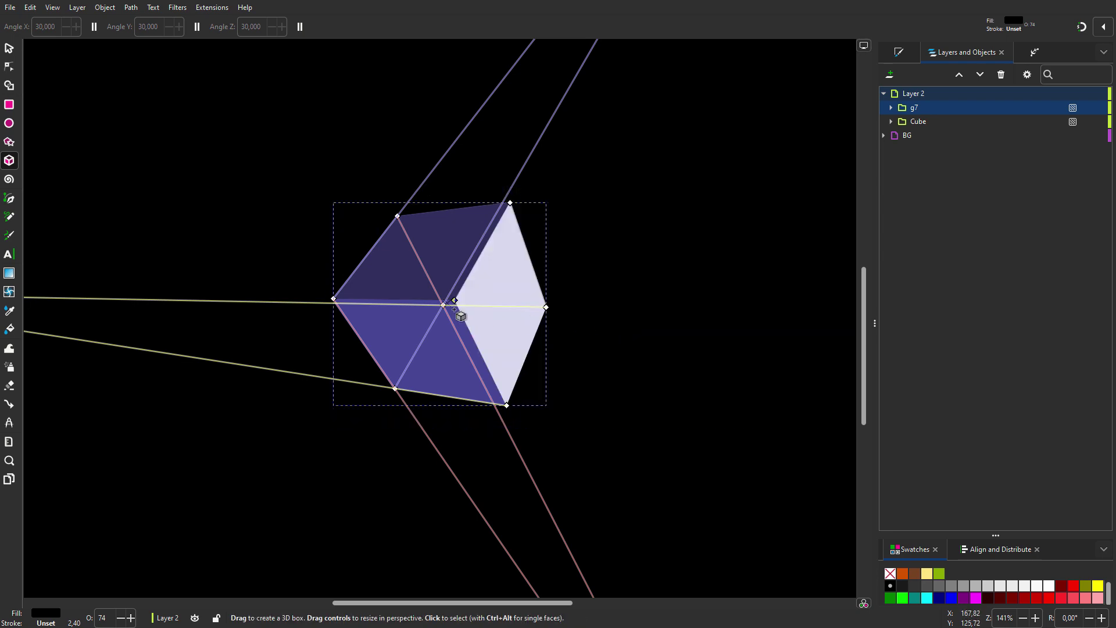
Try resizing the 3D box from its corner handles in several perspective directions, undoing each change
left_click_drag(334, 299, 139, 287)
key("ctrl+z")
left_click_drag(397, 219, 328, 120)
key("ctrl+z")
left_click_drag(395, 389, 482, 529)
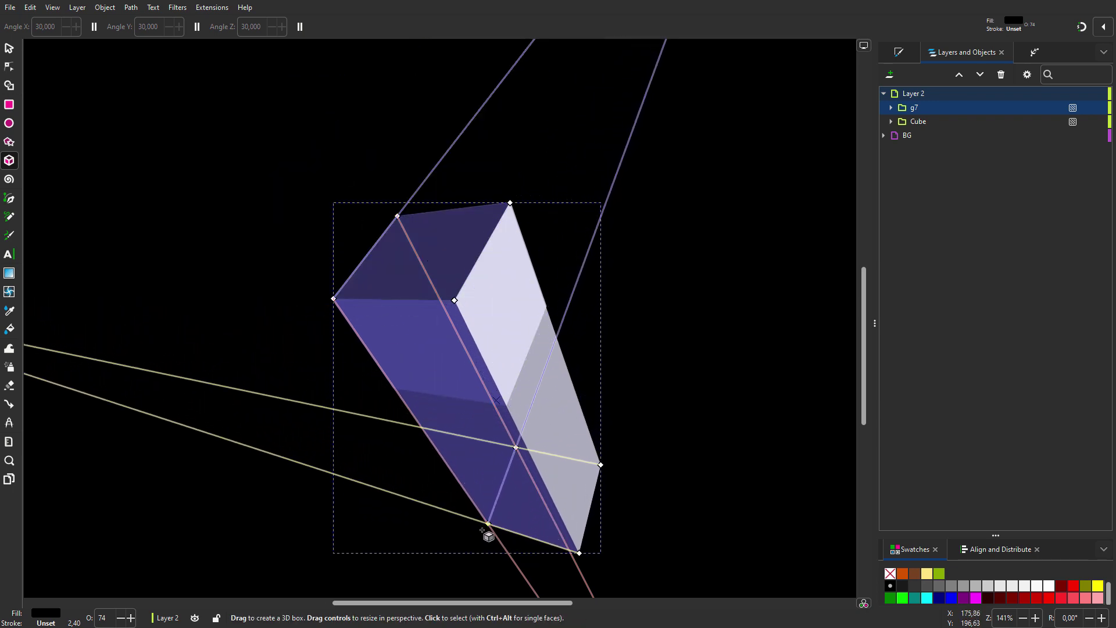
key("ctrl+z")
left_click_drag(401, 391, 347, 494)
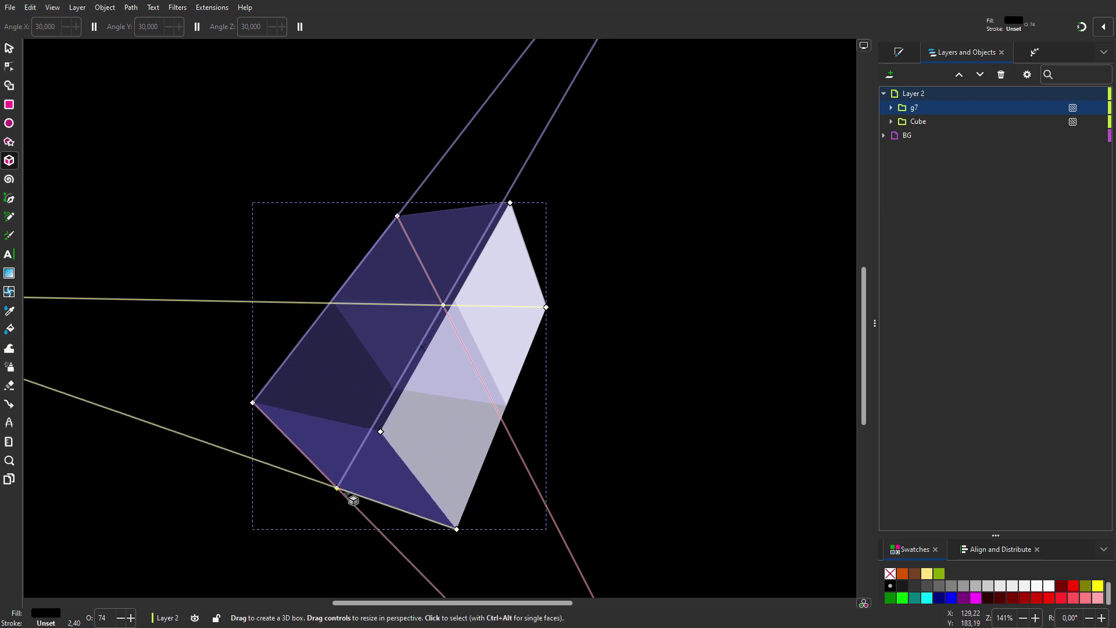
key("ctrl+z")
left_click_drag(398, 216, 460, 140)
key("ctrl+z")
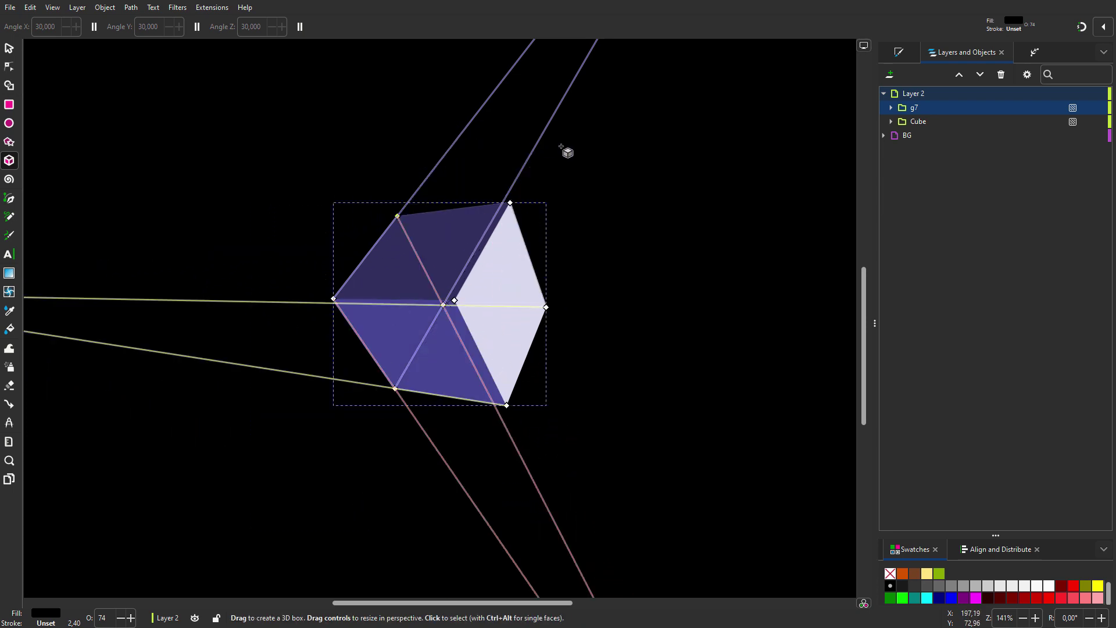
Delete the original Cube object beneath the new 3D box and switch the canvas to outline display
left_click(945, 123)
left_click(1001, 74)
key("ctrl+5")
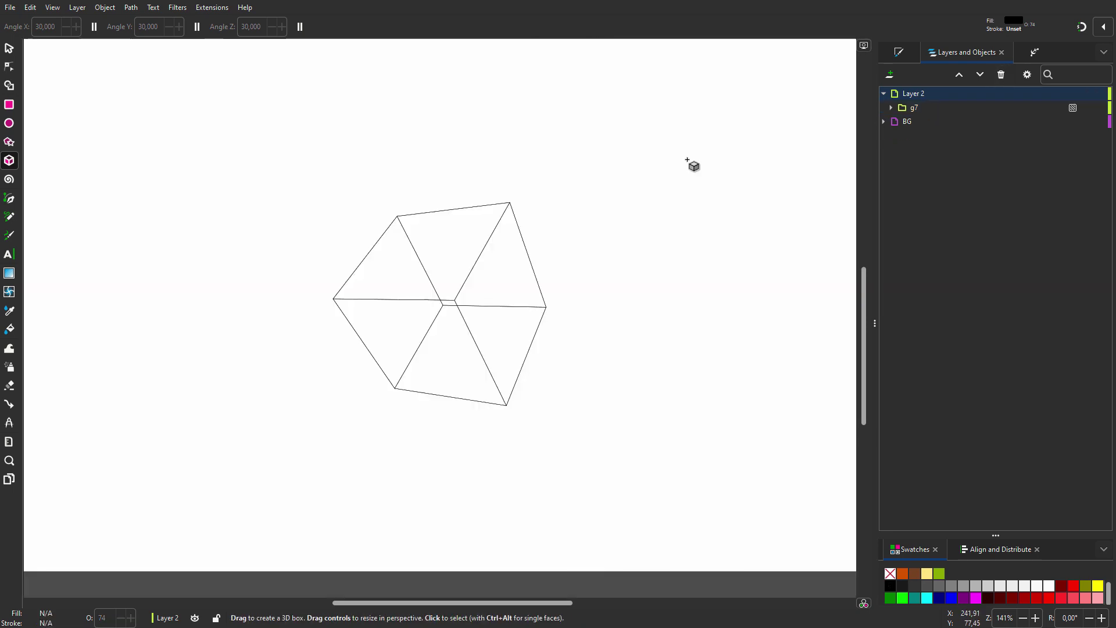
Try stretching the 3D box along its Z axis and resizing it from its upper-left corner in outline display
left_click(497, 224)
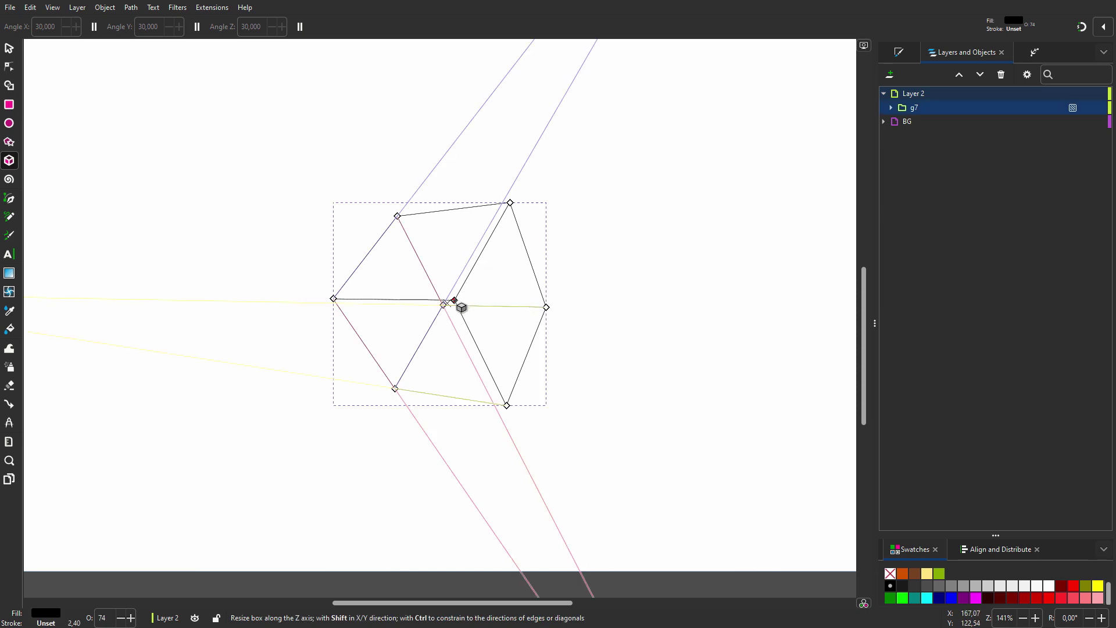
left_click_drag(455, 303, 621, 336)
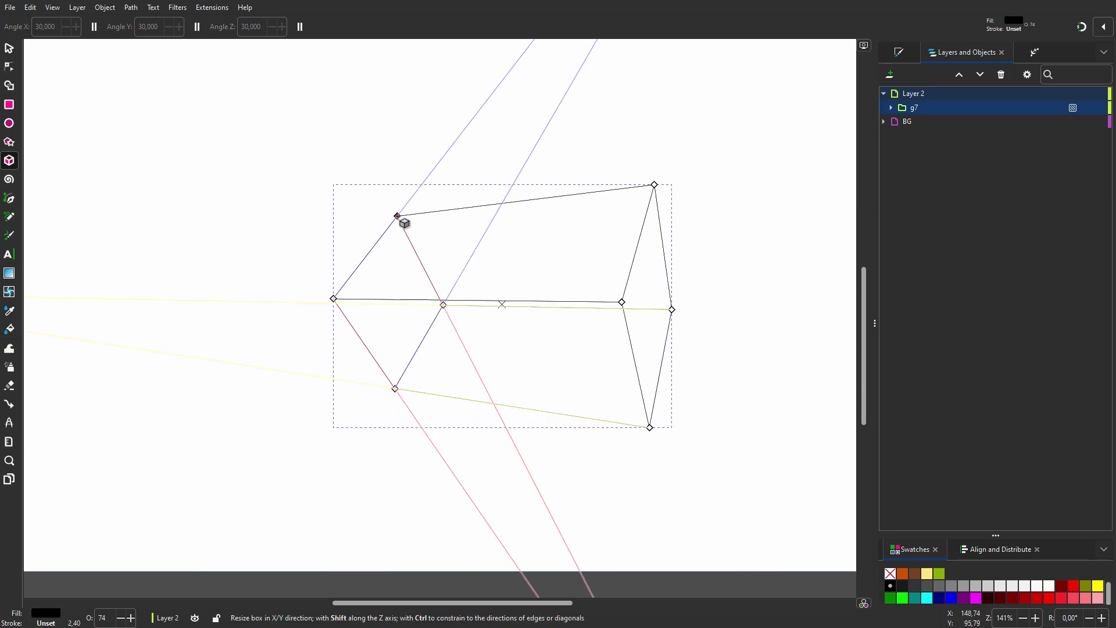
left_click_drag(397, 216, 356, 149)
key("ctrl+z")
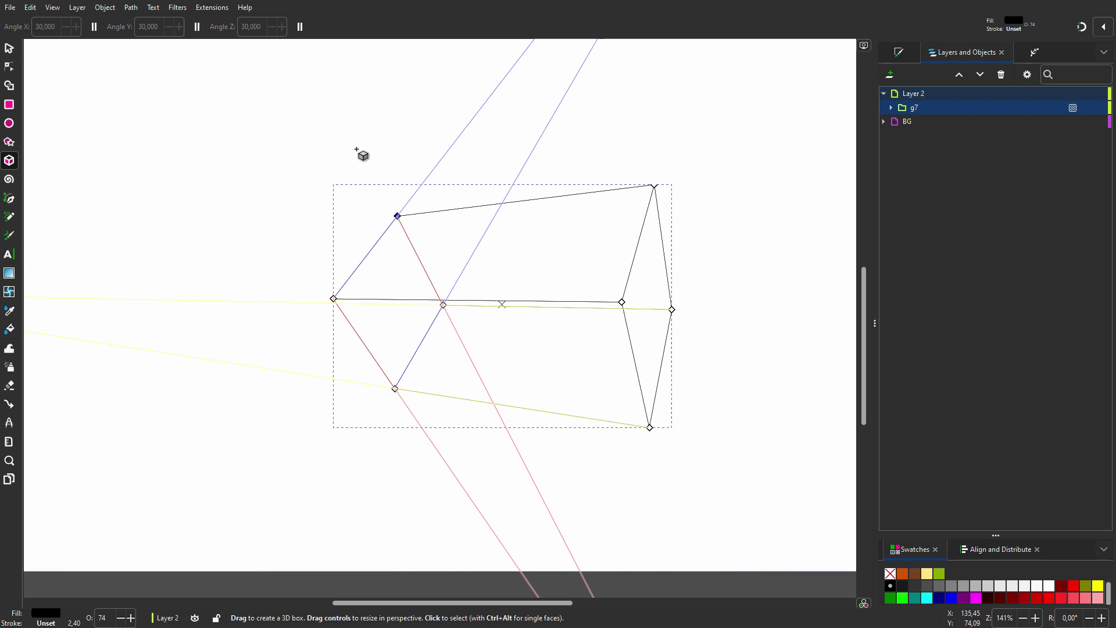
Try moving the 3D box's left vanishing point closer and extending its depth, undoing both changes
scroll(457, 279, "down", 3, "ctrl")
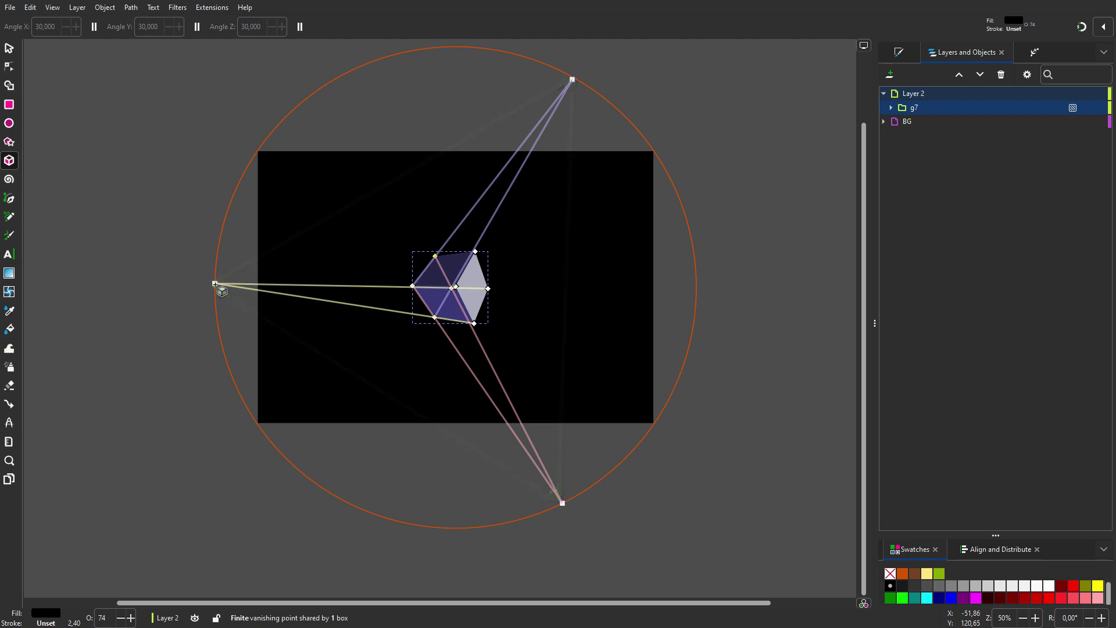
left_click_drag(214, 283, 319, 289)
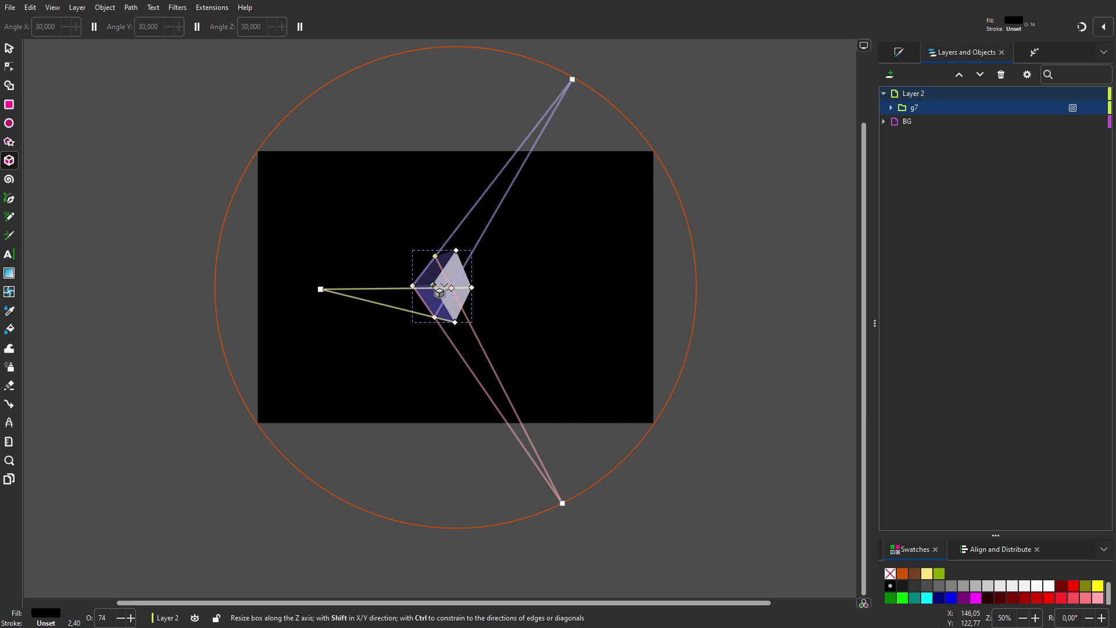
left_click_drag(432, 284, 463, 285)
key("ctrl+z")
key("ctrl+z")
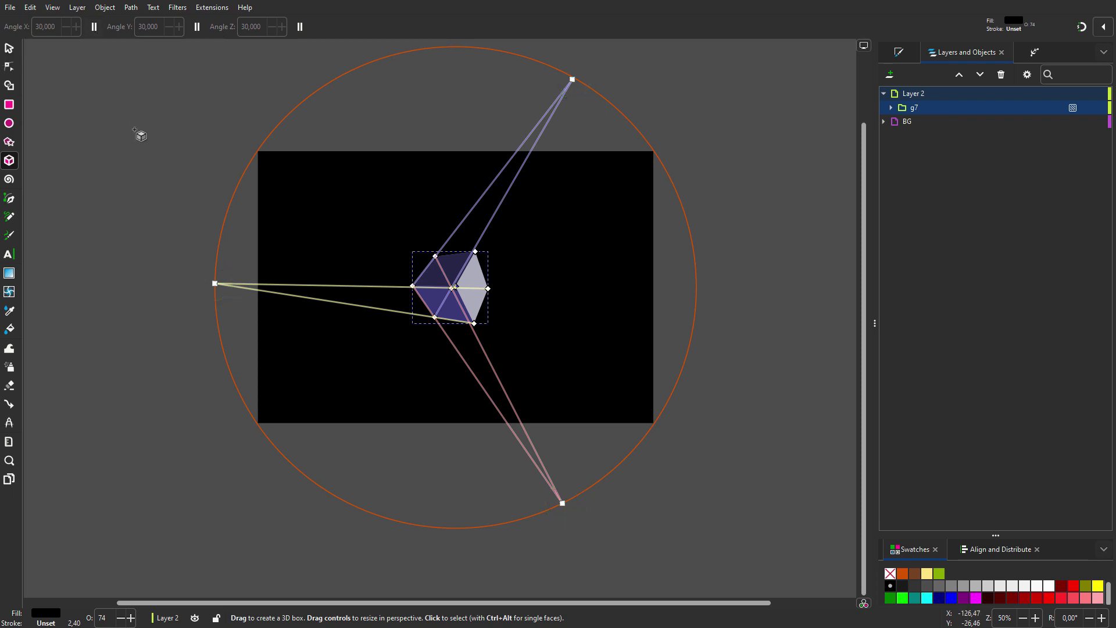
Convert the 3D box from an editable box object to paths
key("grave")
mouse_move(488, 365)
left_mouse_down()
mouse_move(371, 196)
mouse_move(366, 448)
mouse_move(605, 259)
mouse_move(416, 269)
mouse_move(486, 366)
left_mouse_up()
left_click_drag(859, 324, 859, 353)
key("s")
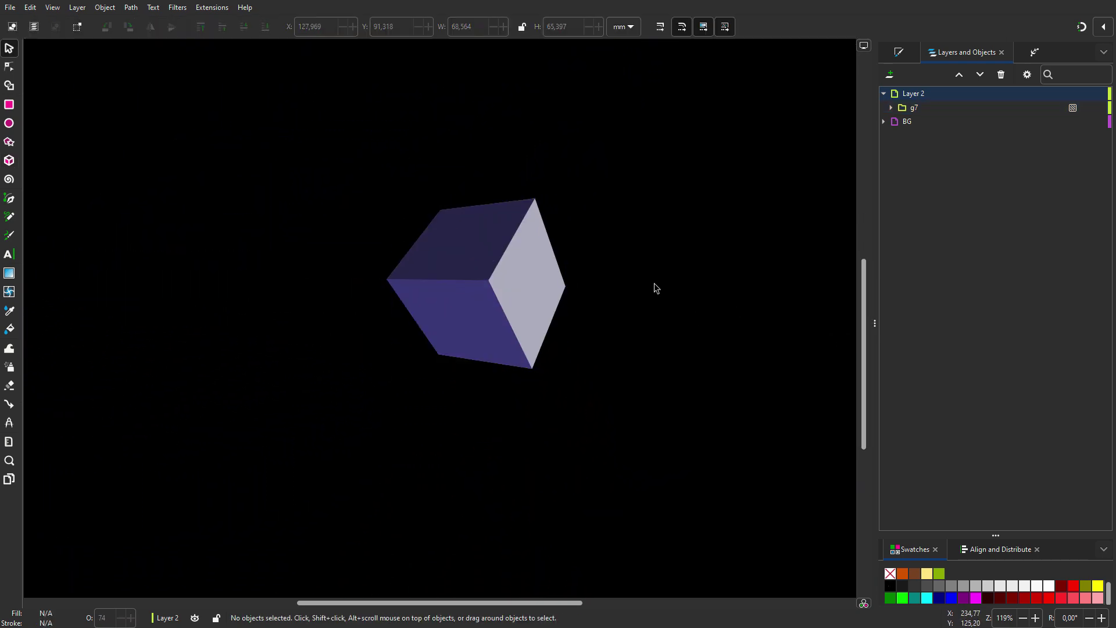
left_click(540, 260)
left_click(132, 9)
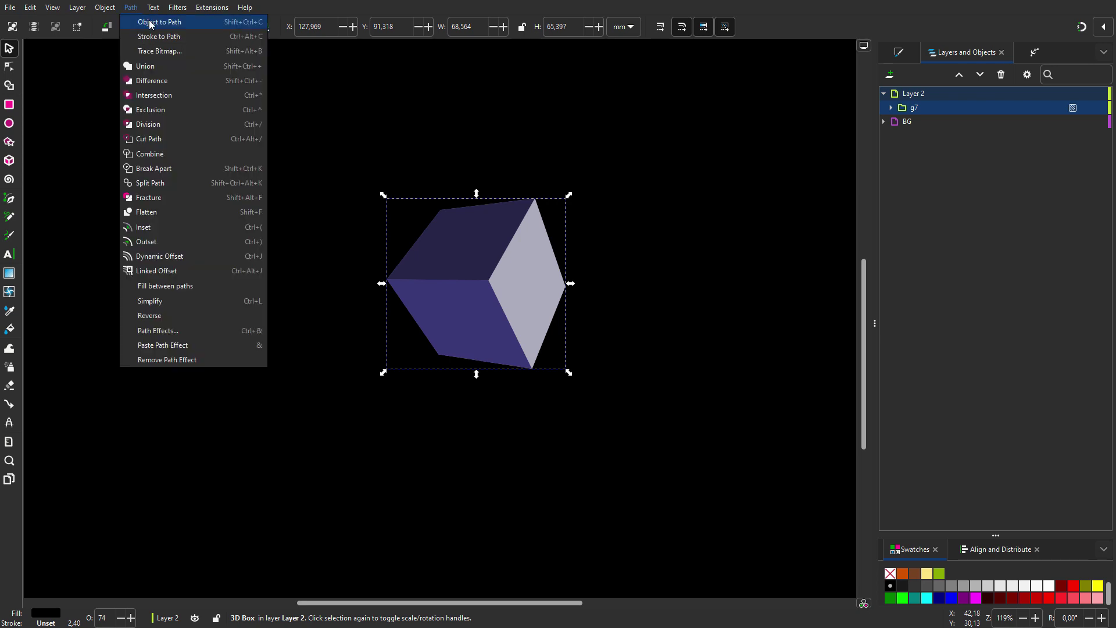
left_click(152, 26)
Delete the three hidden rear faces, path16, path17 and path18, from the box group
left_click(892, 108)
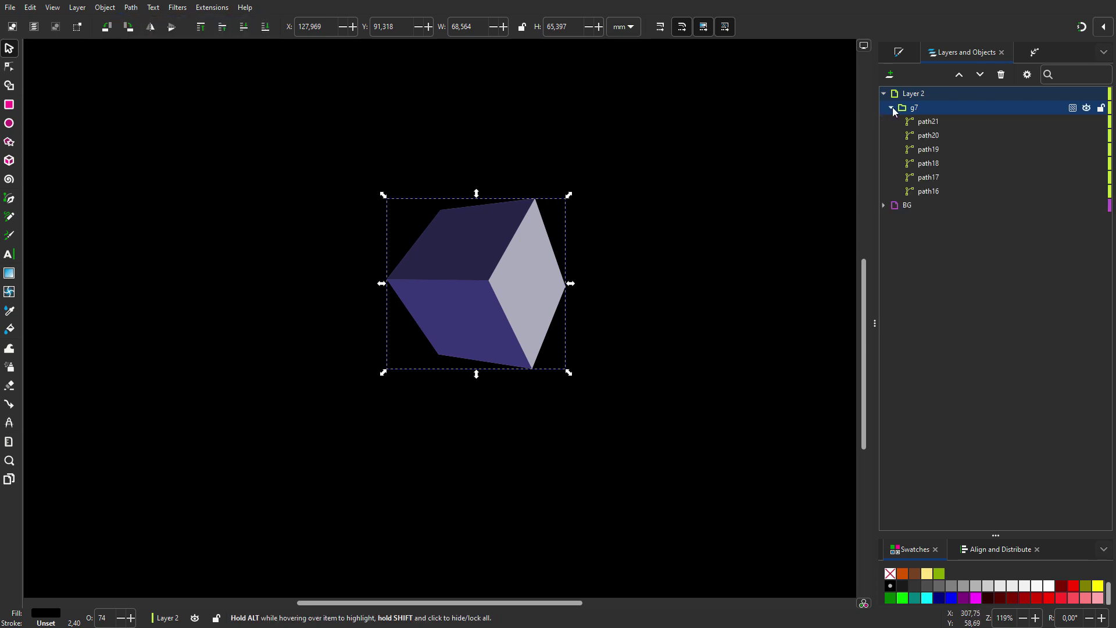
key("alt")
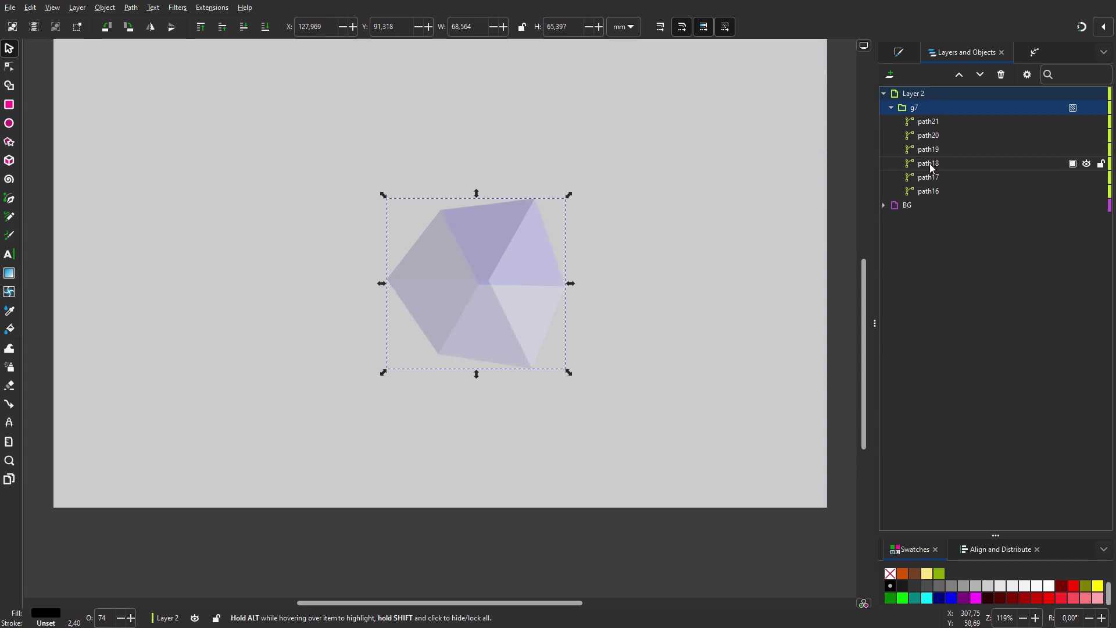
left_click(929, 190)
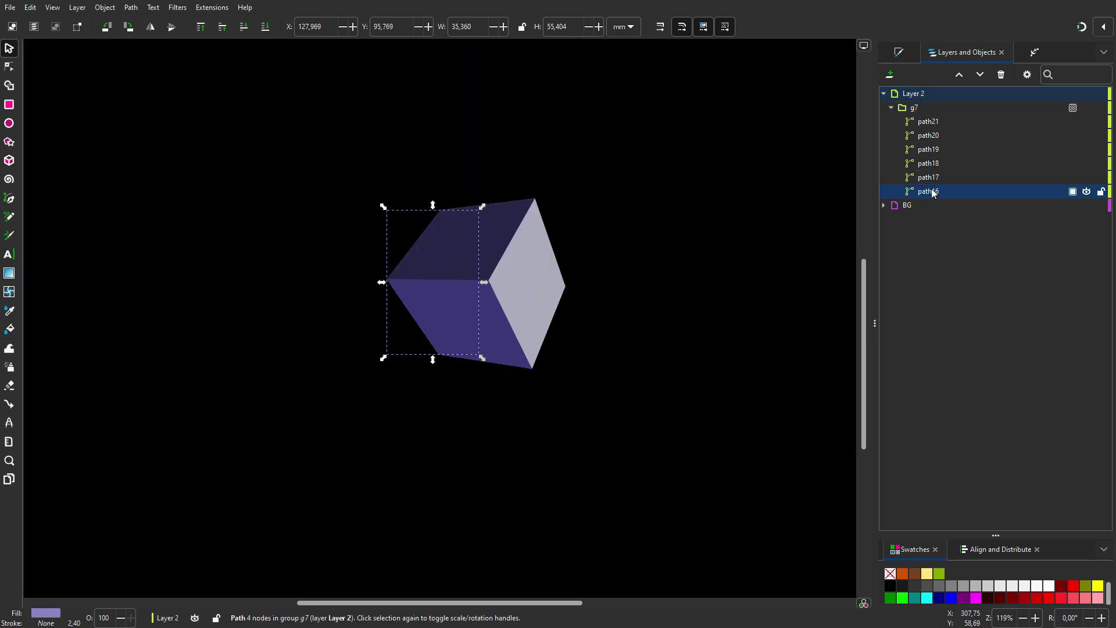
left_click(931, 162, "shift")
left_click(999, 75)
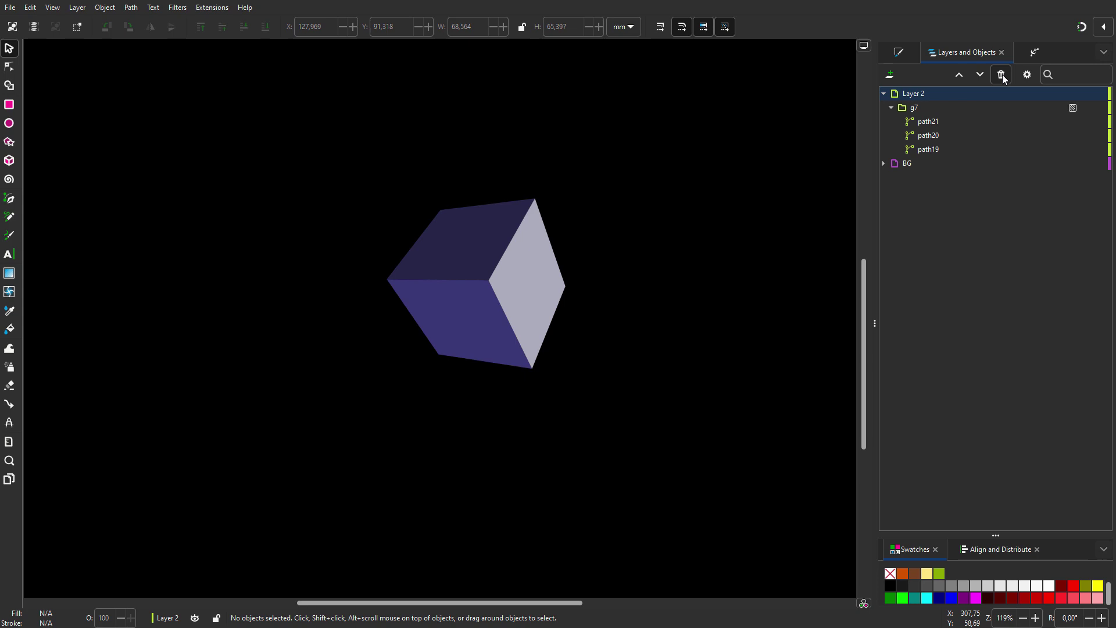
Rename the box group as Cube and flip it horizontally
left_click(918, 108)
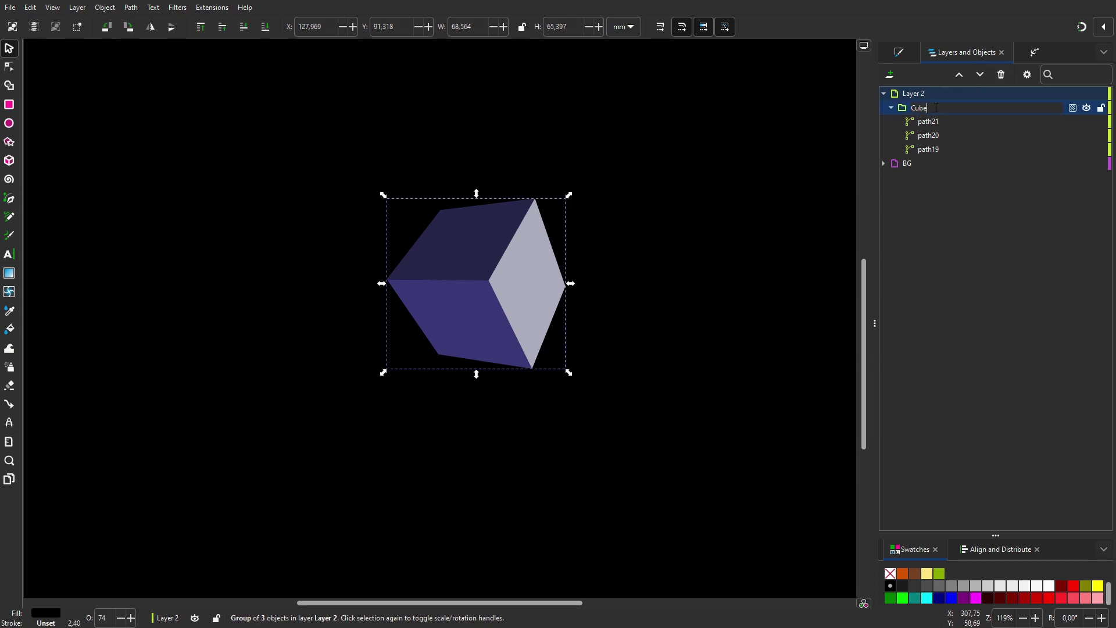
type("Cube")
key("Return")
left_click(150, 29)
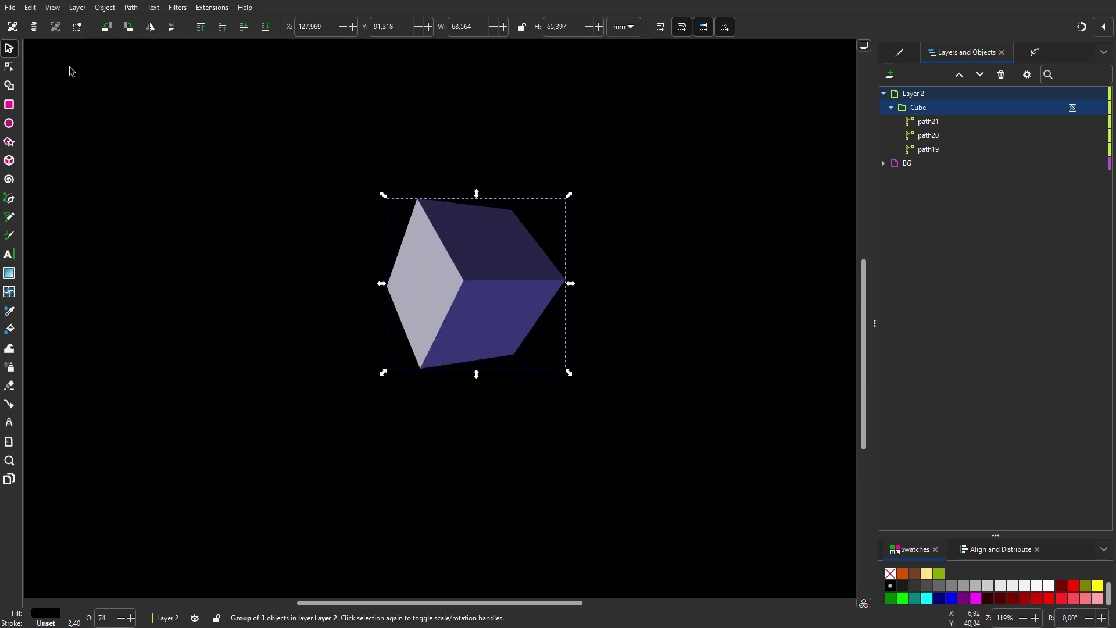
Draw a light grey square of about 54 mm to the upper left of the cube and set its opacity to 100%
left_click(16, 106)
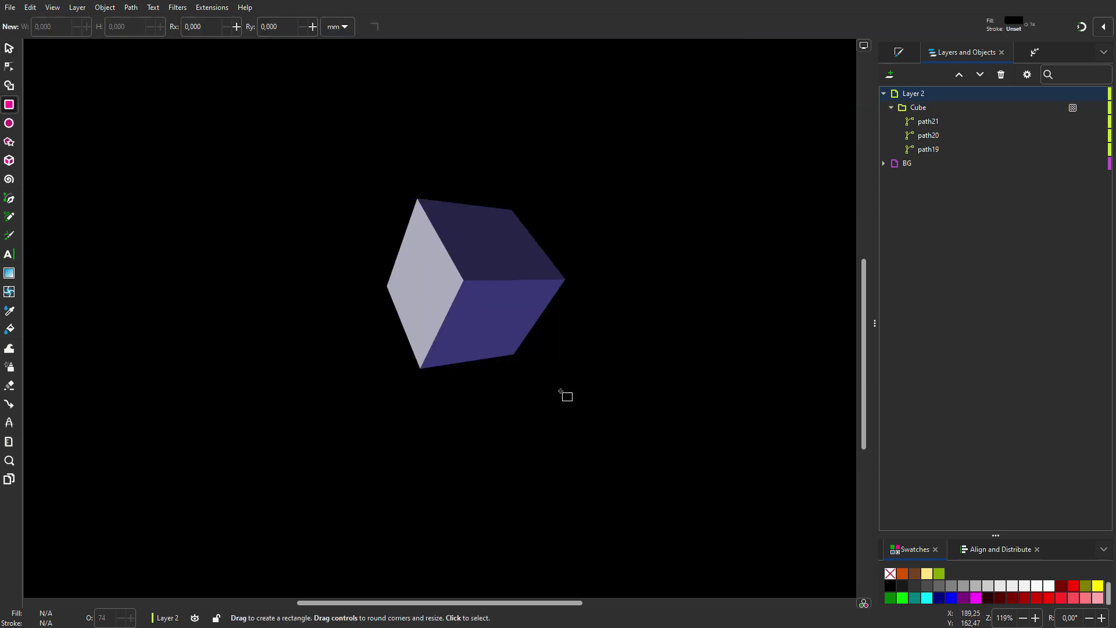
left_click(976, 586)
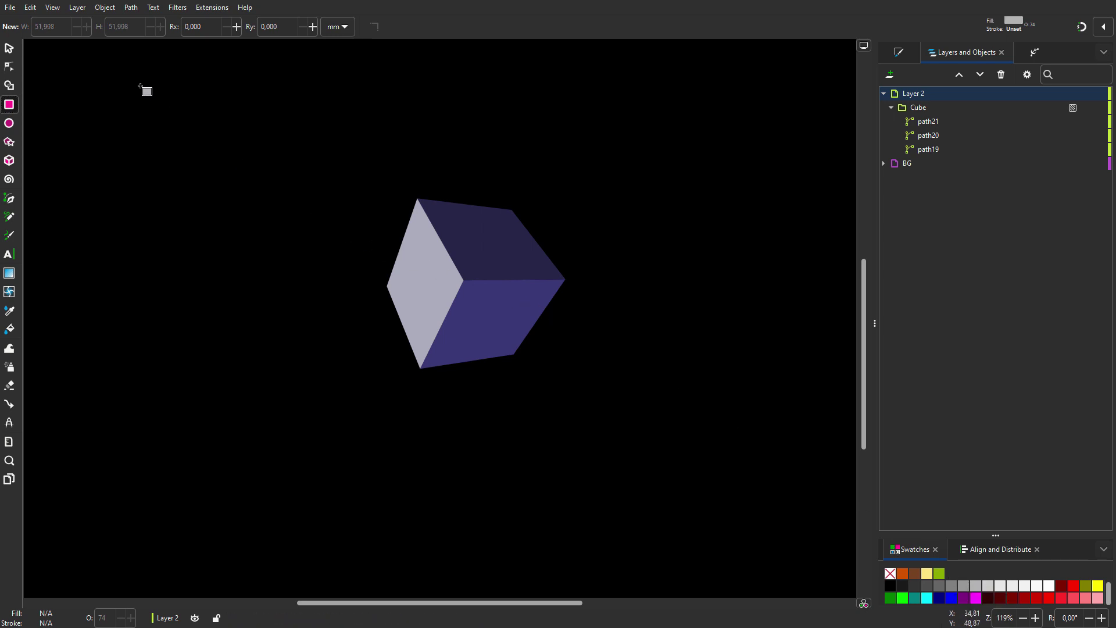
left_click_drag(131, 87, 272, 227)
left_click(1072, 107)
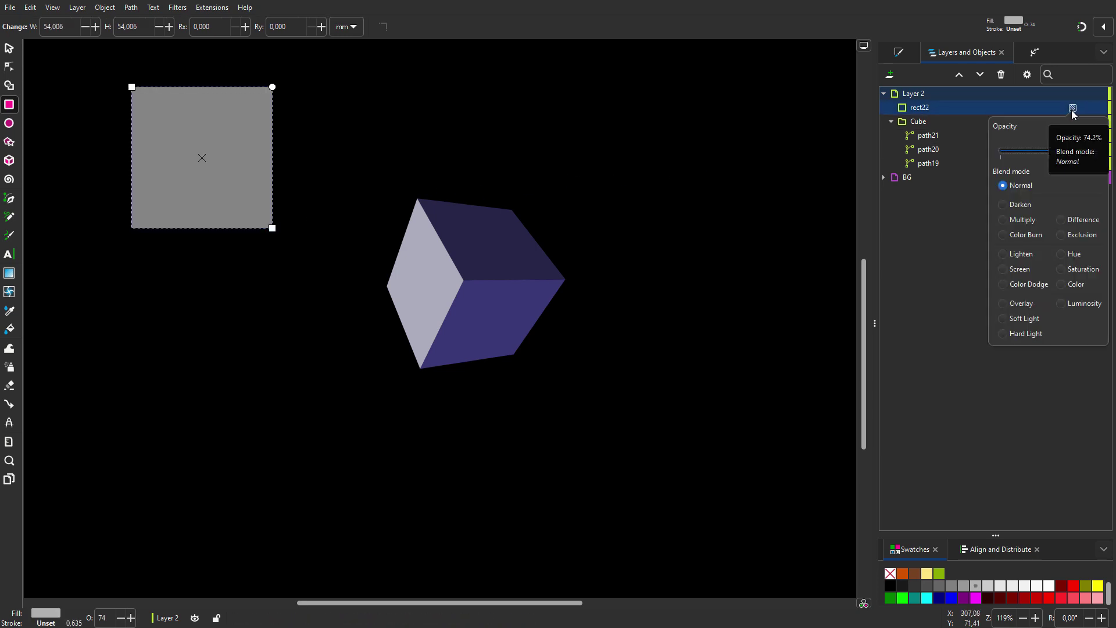
left_click_drag(1072, 151, 1104, 154)
Duplicate the grey square twice and arrange the copies below it in an evenly spaced vertical column
key("s")
right_click(224, 161)
left_click(260, 216)
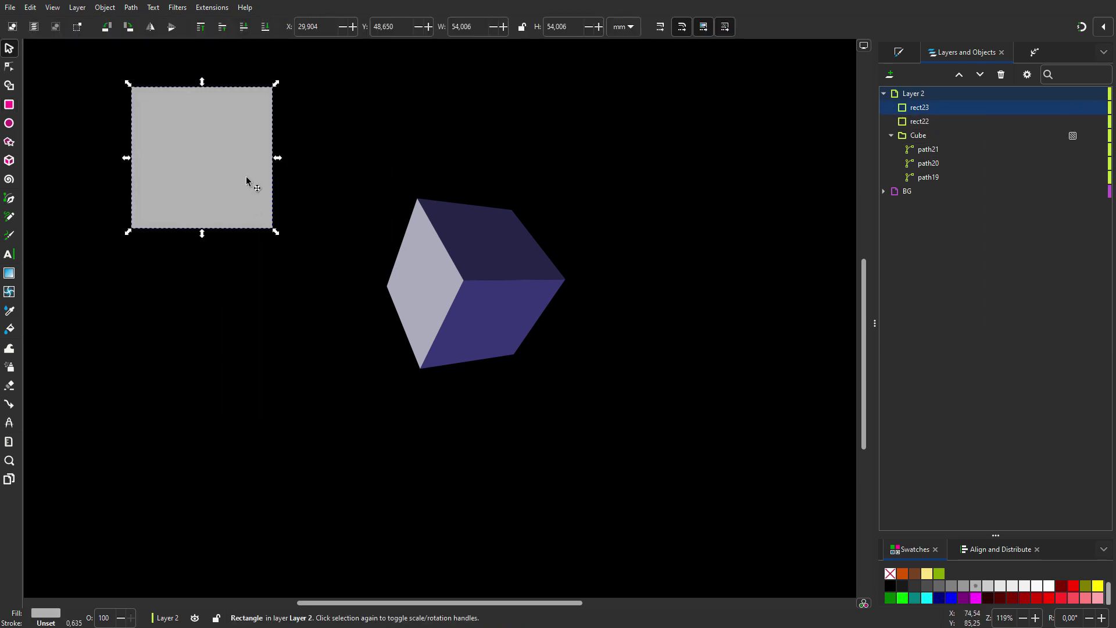
left_click_drag(249, 180, 218, 459)
right_click(229, 301)
left_click(259, 355)
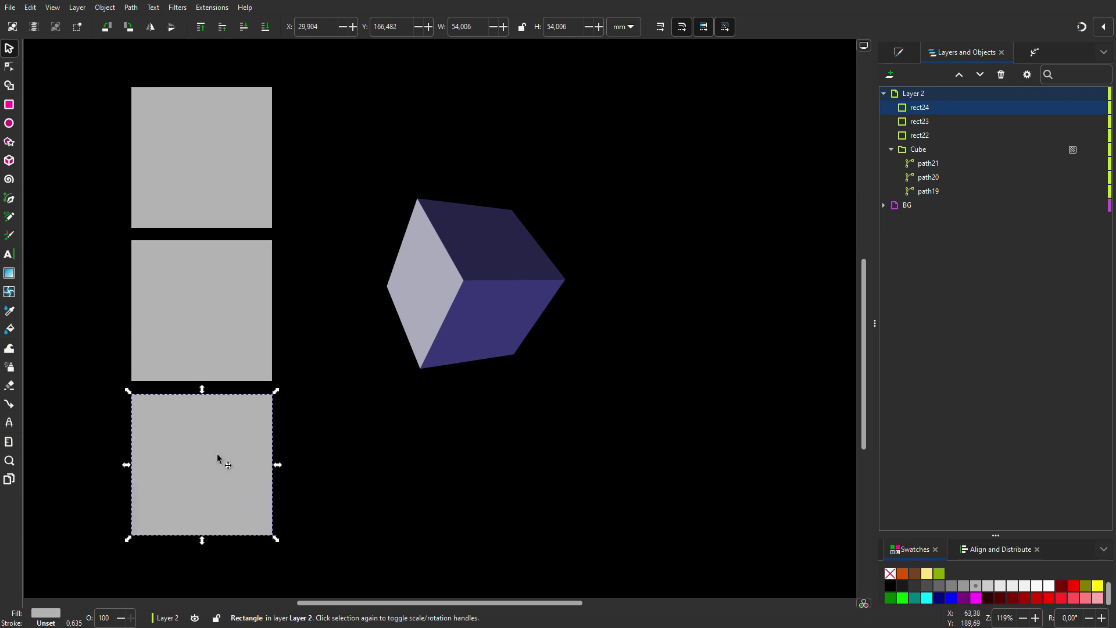
Add the text "OUT SIDE" on two lines over the upper square in the Alfa Slab One font
left_click(14, 256)
left_click(70, 27)
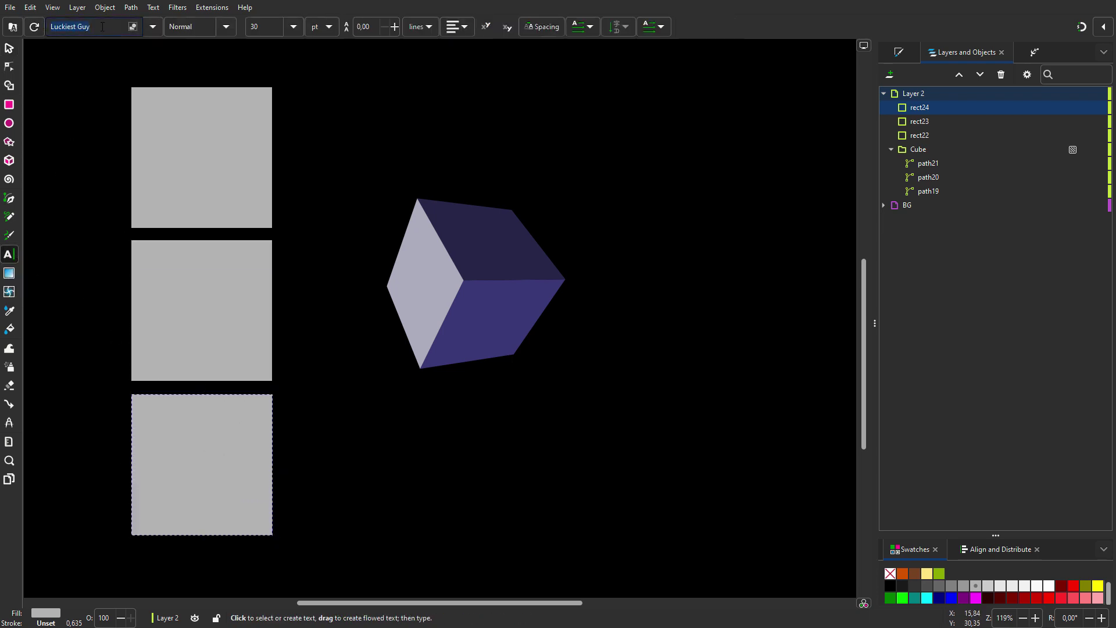
type("alf")
left_click(103, 43)
left_click(152, 124)
type("OU")
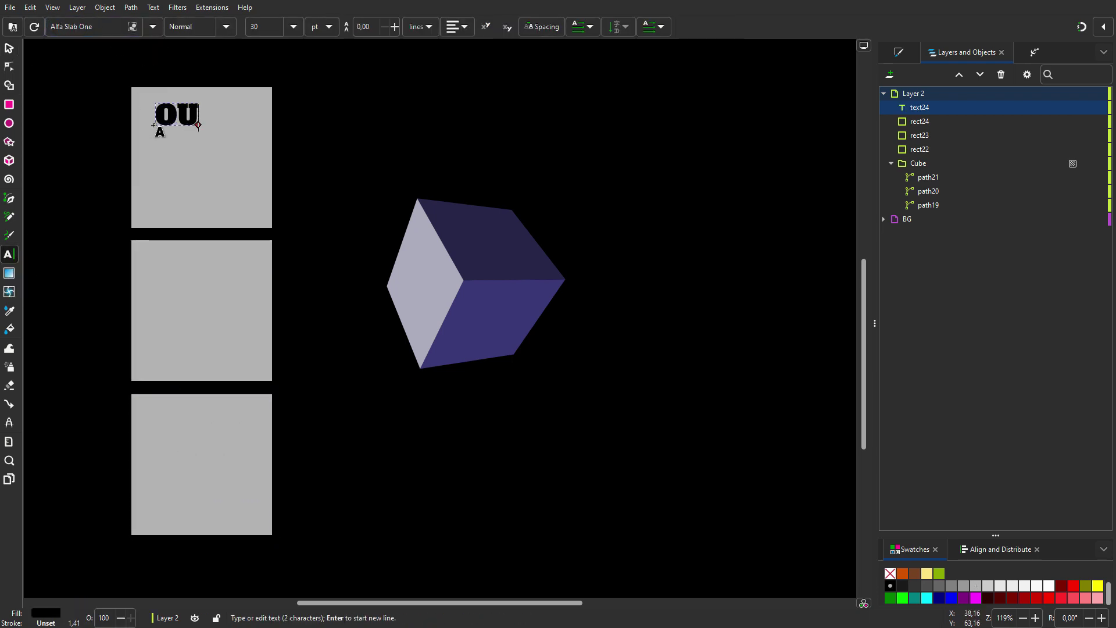
type("T SID")
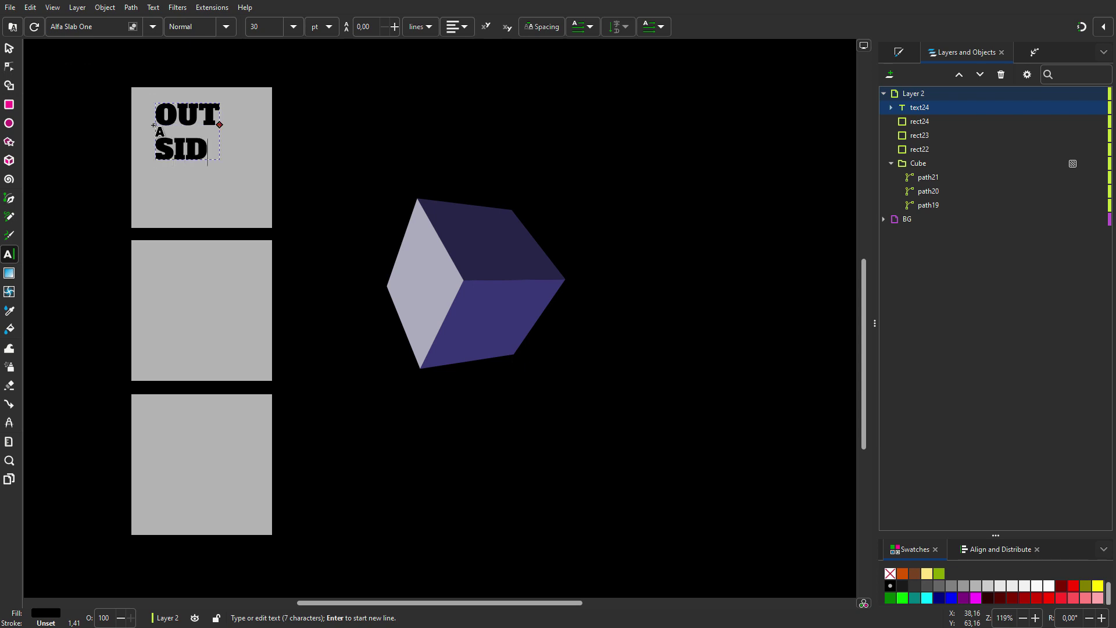
type("E")
Tighten the line spacing of the OUT SIDE text, then move and scale it to about 50 × 50 mm to fill the middle square
left_click(161, 147)
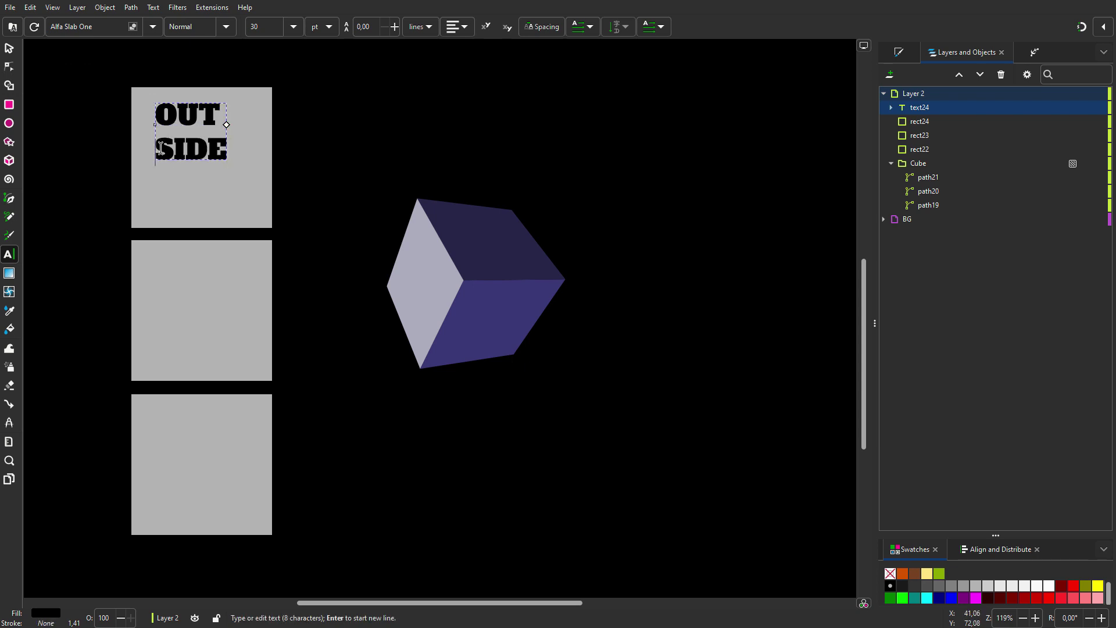
key("alt+Up")
key("alt+Up")
key("alt+Up")
key("alt+Up")
key("alt+Up")
key("alt+Up")
key("alt+Up")
key("alt+Up")
key("alt+Up")
key("alt+Up")
key("alt+Up")
key("alt+Up")
key("alt+Up")
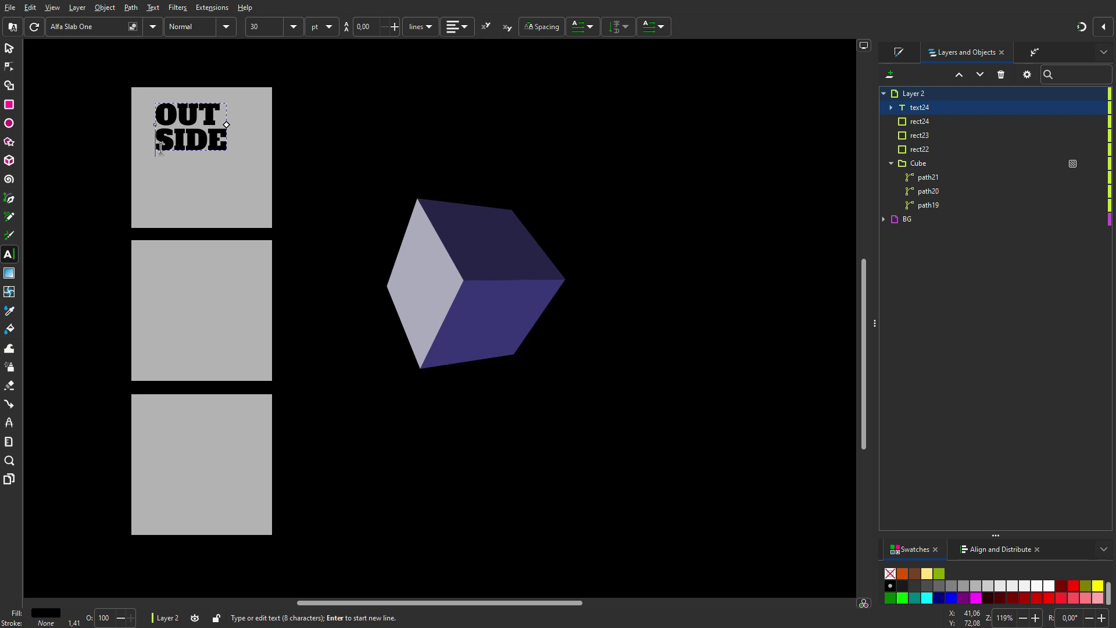
left_click(9, 48)
left_click_drag(187, 137, 269, 377)
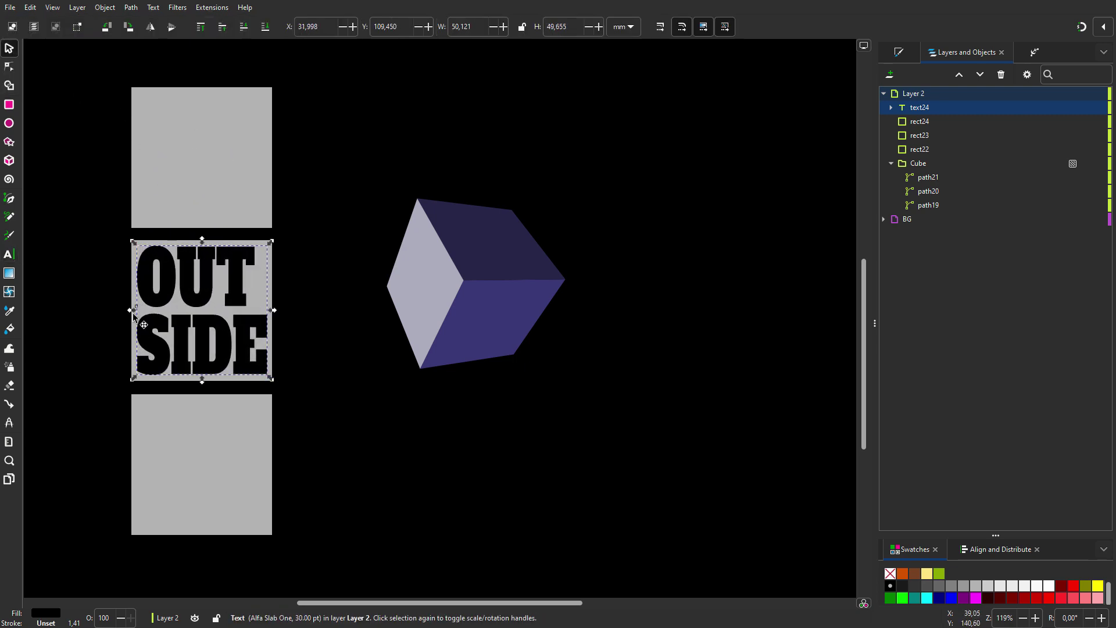
Add the text "THE BOX" on two lines and scale it to about 49 × 51 mm to fill the lower square
key("t")
left_click(149, 420)
type("THE")
key("Return")
type("BOX")
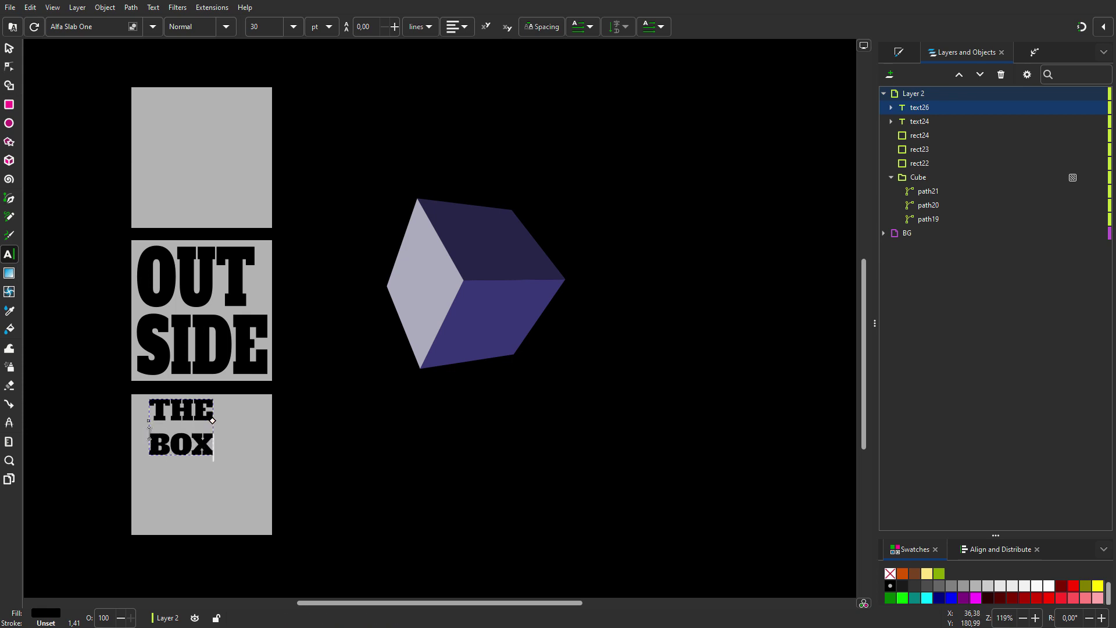
left_click(9, 48)
left_click_drag(216, 449, 270, 532)
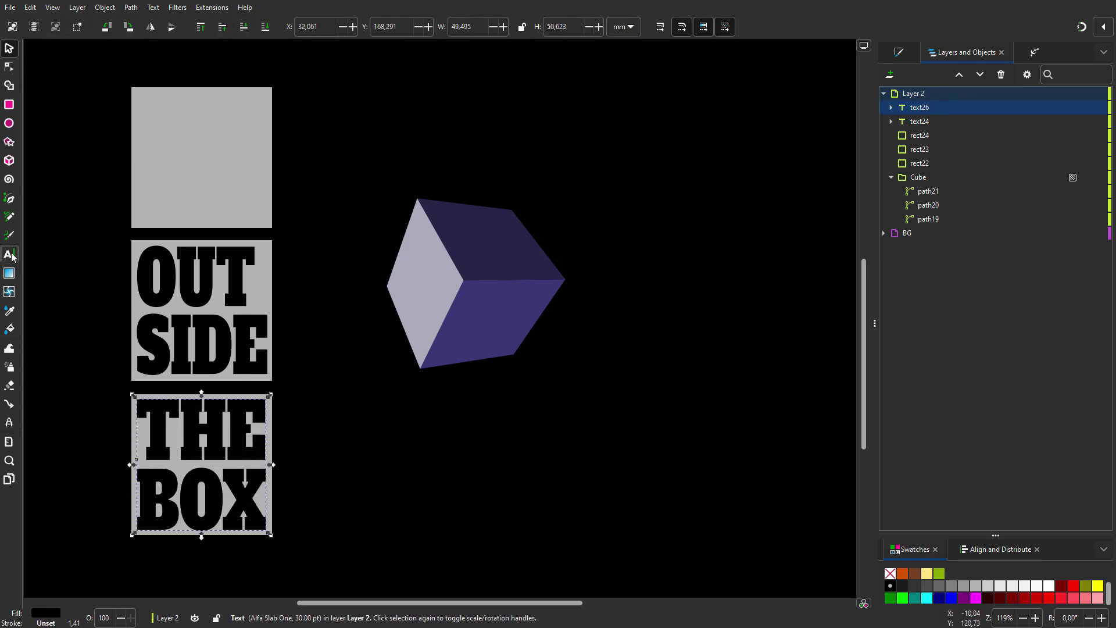
Add the text "TH INK" on two lines over the upper square, then move and scale it to fill that square
key("t")
left_click(254, 113)
type("TH")
key("Return")
type("INK")
left_click(8, 49)
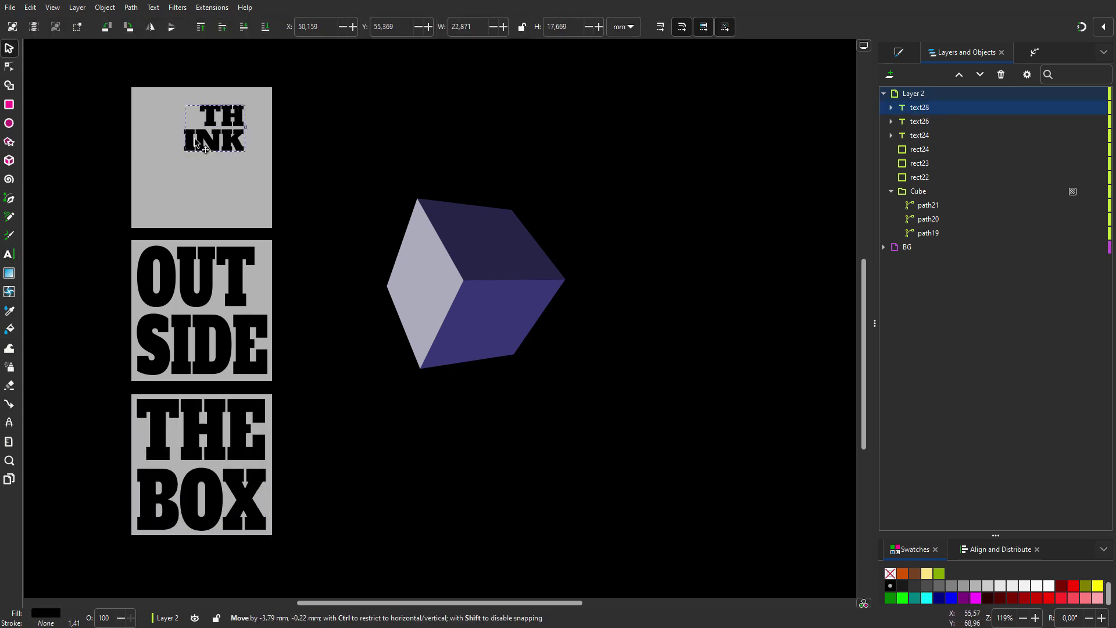
left_click_drag(256, 161, 269, 227)
Cut the TH INK, OUT SIDE and THE BOX texts out of their squares with Path Difference, one panel after another
left_click_drag(111, 73, 283, 238)
left_click(130, 7)
left_click(151, 81)
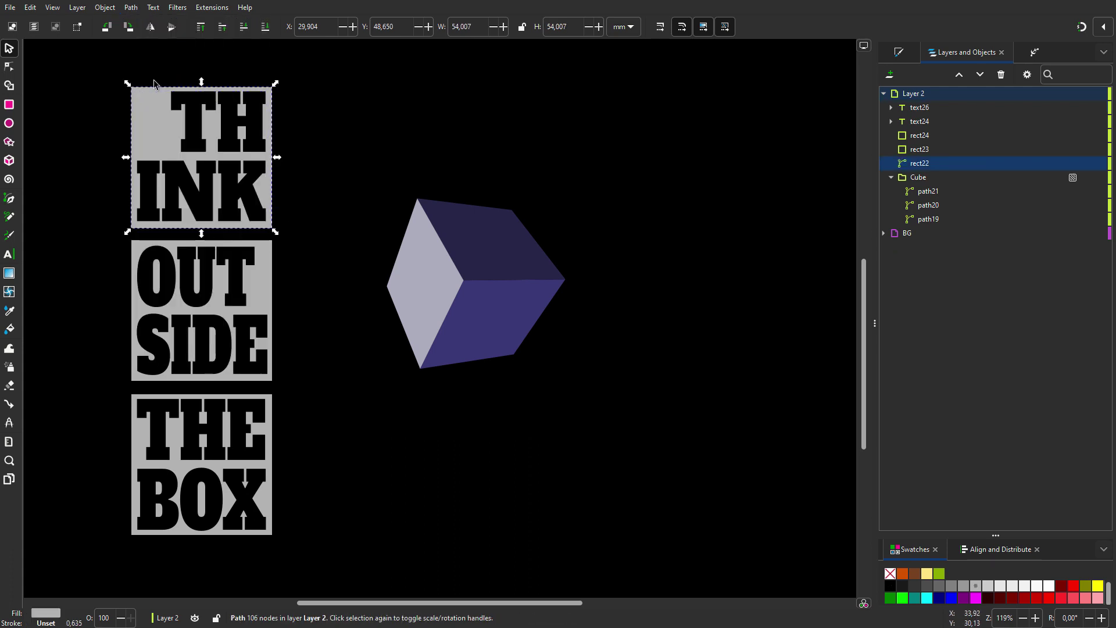
left_click_drag(108, 230, 276, 389)
left_click(130, 7)
left_click(151, 81)
left_click_drag(117, 378, 301, 561)
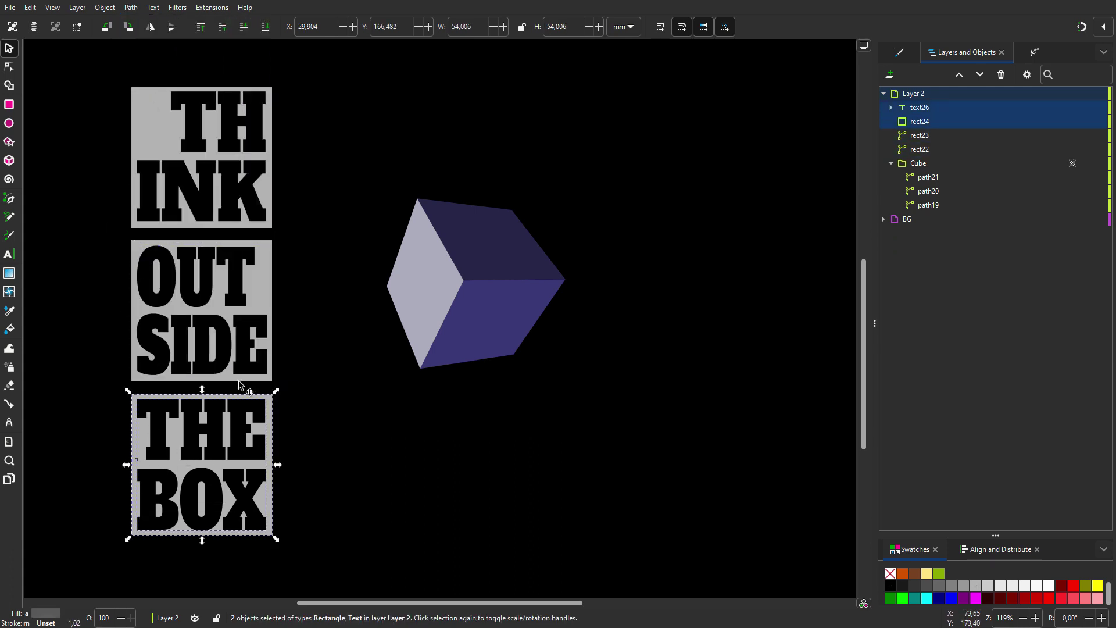
left_click(131, 7)
left_click(151, 81)
Rename the three cut-out panel paths to match their lettering: THE BOX, OUTSIDE and THINK
double_click(920, 107)
type("THE BOX")
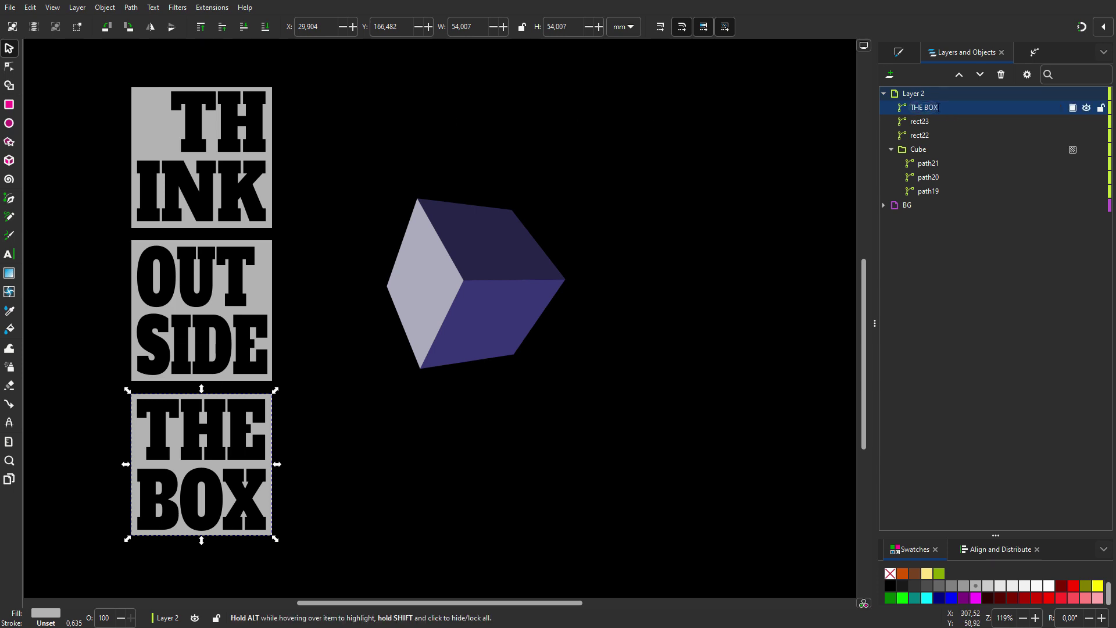
double_click(922, 121)
type("OUTSIDE")
double_click(922, 136)
type("THINK")
key("Return")
Reorder the panel paths so THINK is on top, followed by OUTSIDE and THE BOX
left_click(959, 76)
left_click(959, 76)
left_click(924, 136)
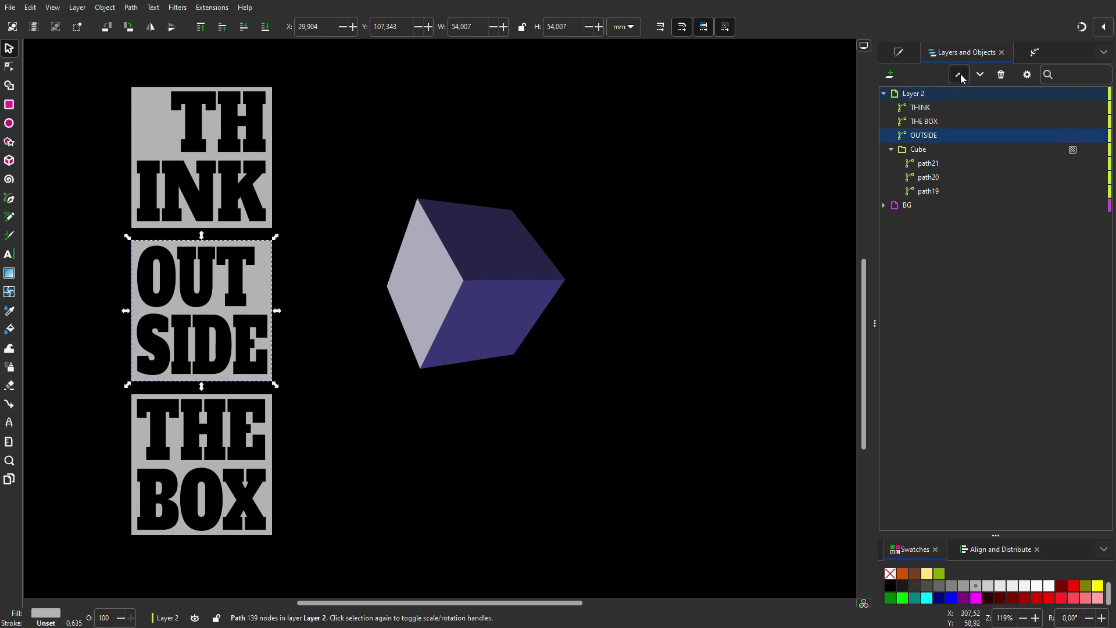
left_click(960, 76)
Lower the opacity of the Black BG rectangle in the BG layer and fill the Cube group with black
left_click(921, 206)
left_click(1073, 233)
left_click(1078, 272)
left_click(941, 150)
left_click(940, 149)
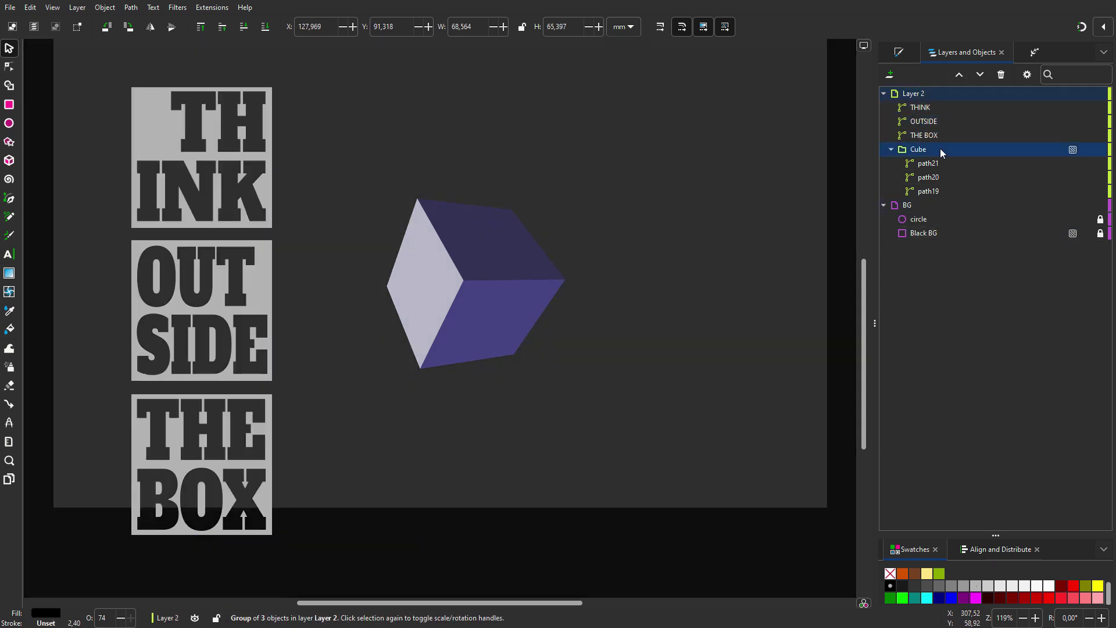
left_click(890, 586)
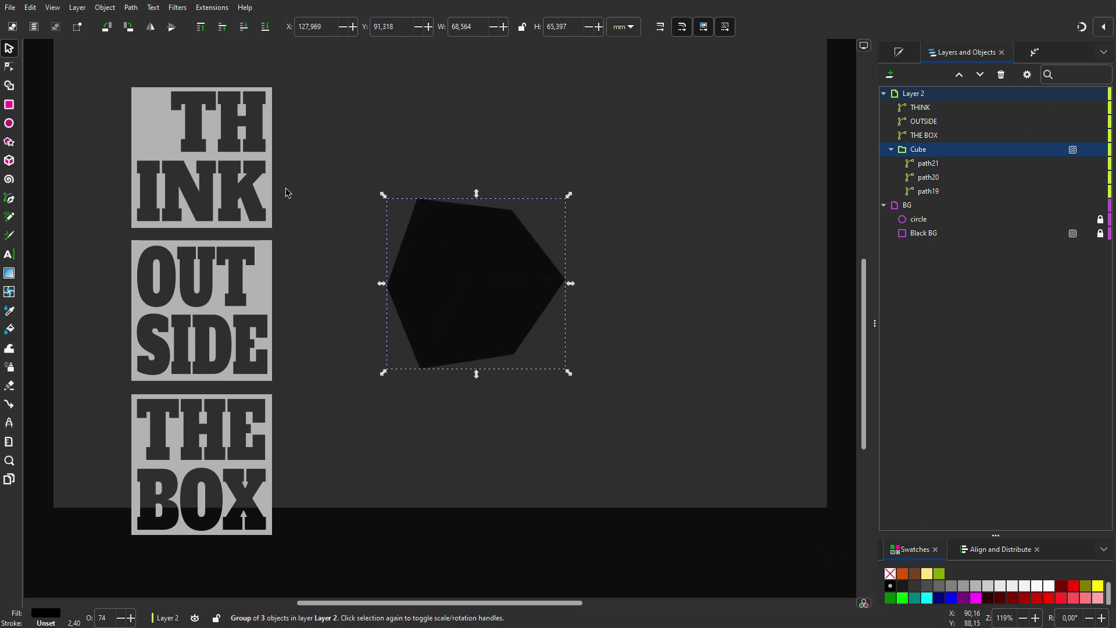
Apply the Perspective/Envelope path effect to the THINK panel
left_click(267, 187)
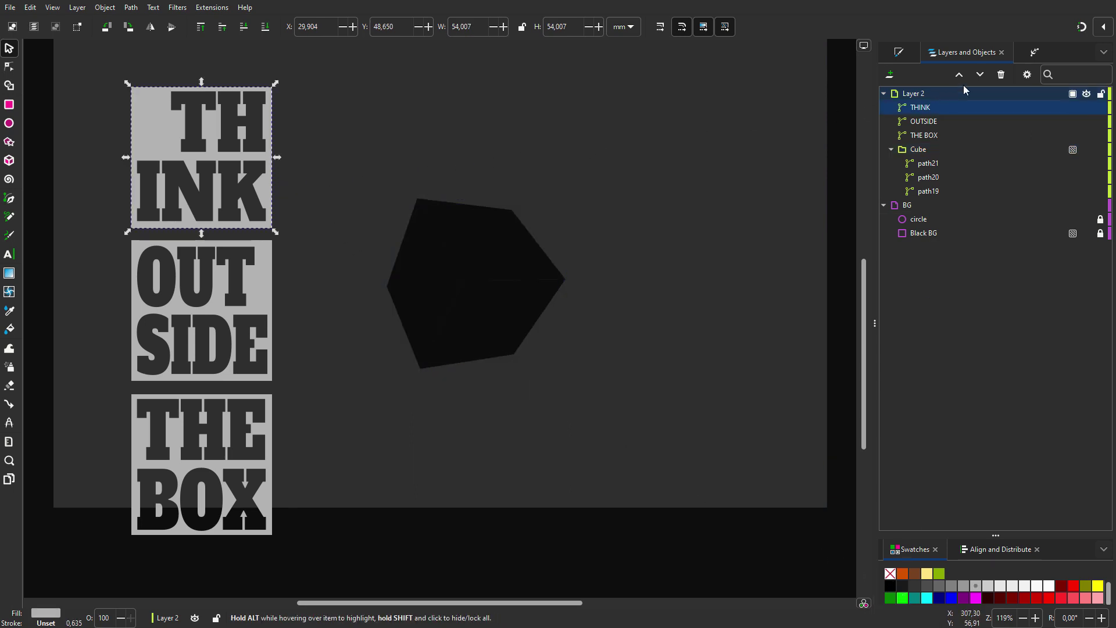
left_click(1034, 53)
left_click(1101, 80)
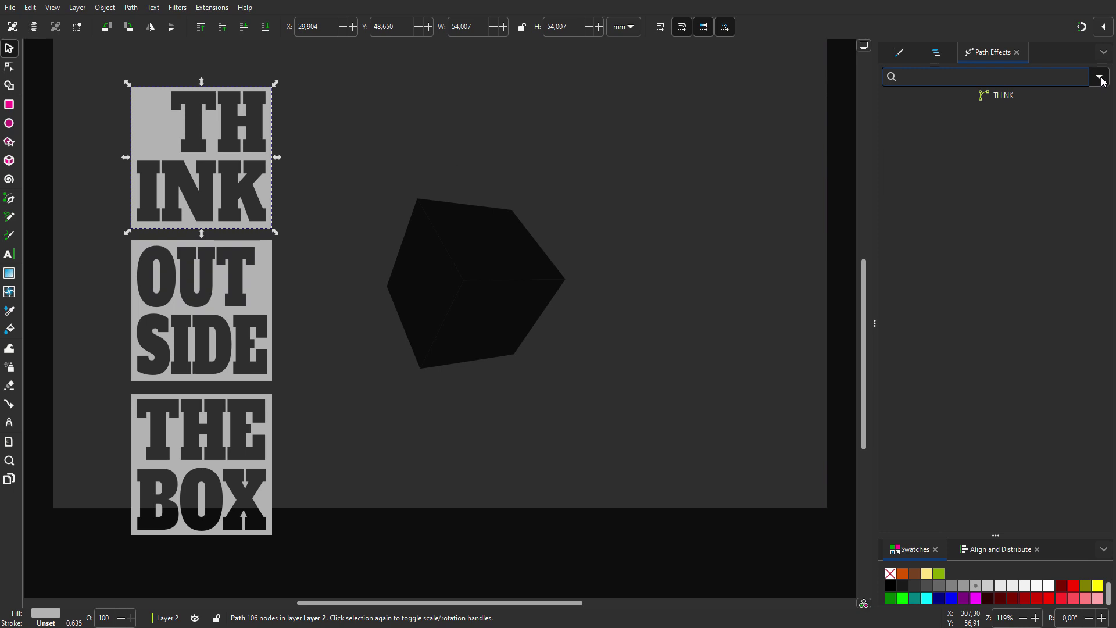
left_click(979, 185)
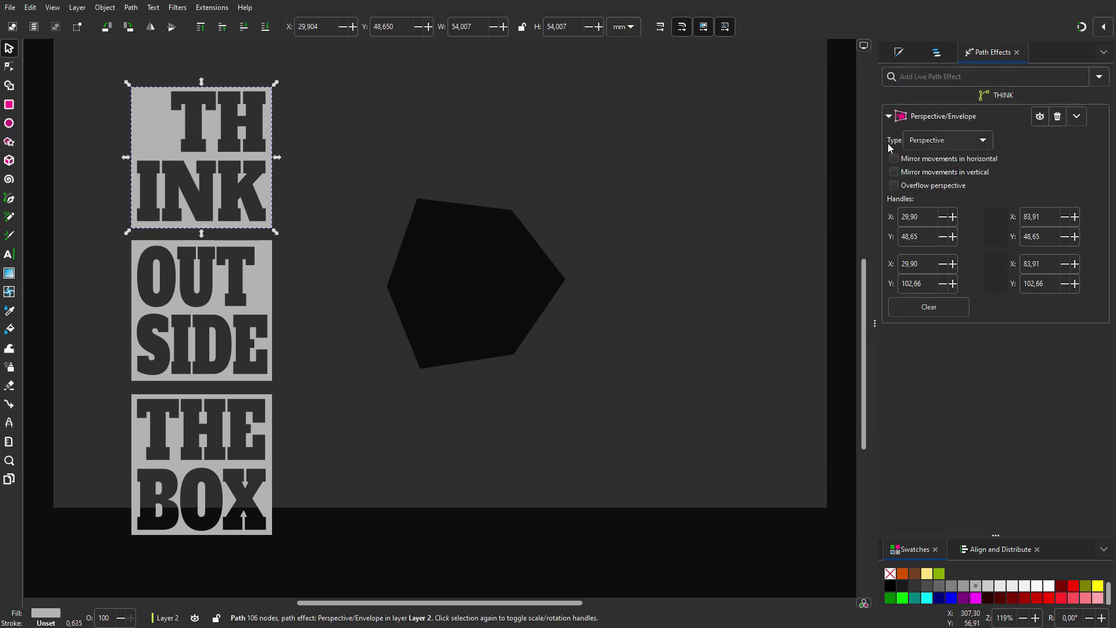
Move the THINK panel over the cube, snap its four perspective corners to the left face, and fill it with 80% Gray
left_click_drag(220, 147, 399, 285)
left_click(10, 68)
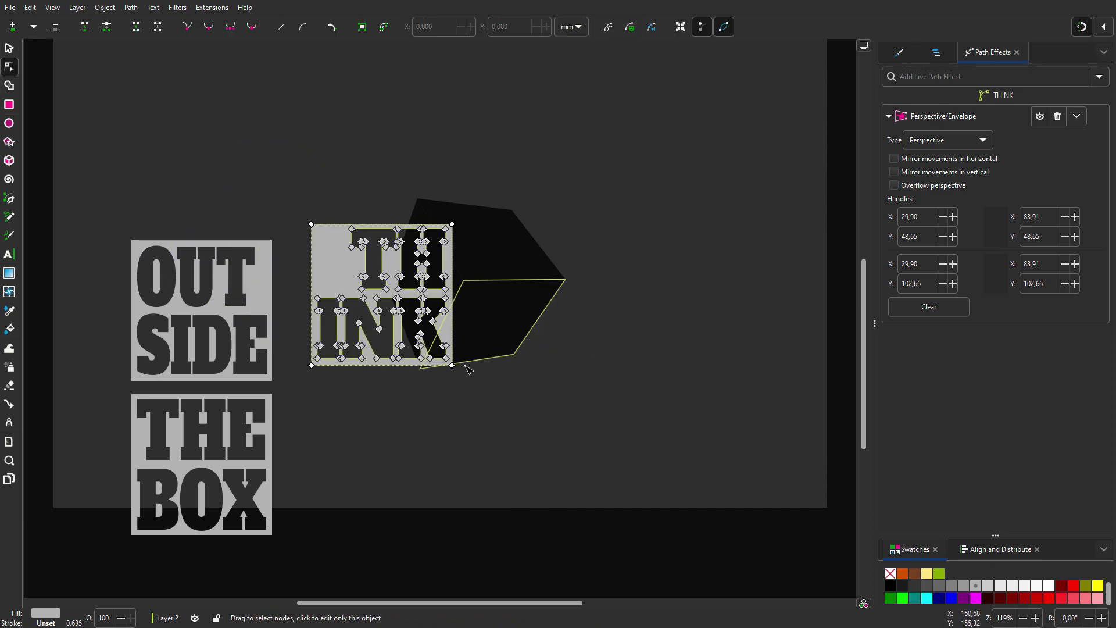
left_click_drag(452, 365, 419, 369)
left_click_drag(453, 225, 463, 280)
left_click_drag(312, 224, 418, 199)
left_click_drag(311, 365, 387, 285)
key("s")
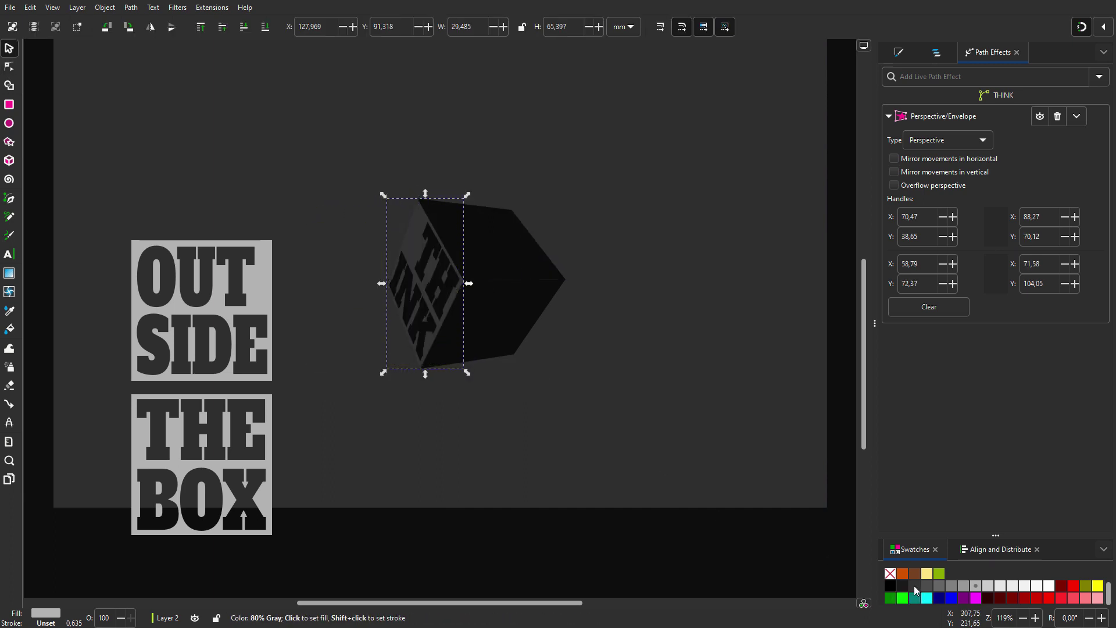
Move the OUTSIDE panel over the cube and apply the Perspective/Envelope path effect to it
left_click_drag(267, 304, 614, 250)
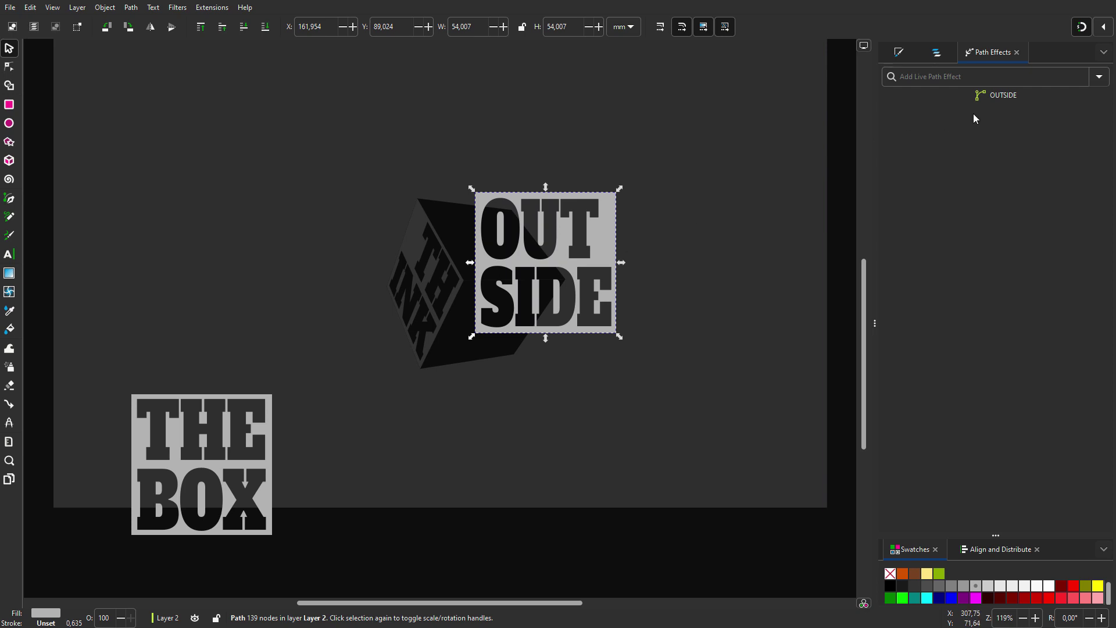
left_click(1100, 78)
left_click(979, 185)
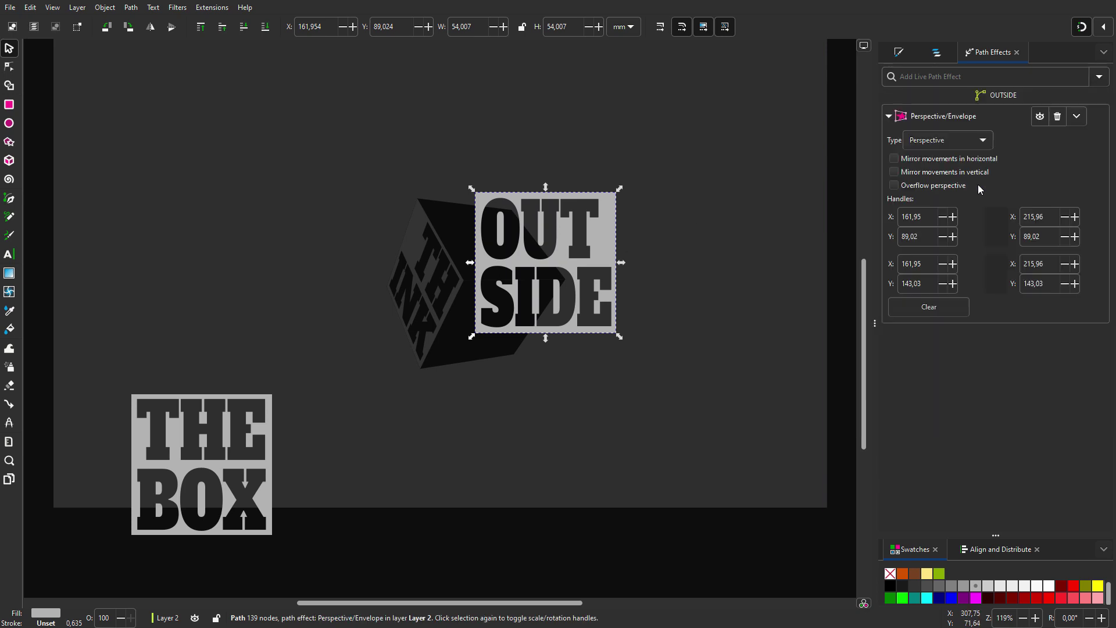
Snap the OUTSIDE panel's four perspective corners to the cube's top face and fill it with medium grey
left_click(9, 66)
left_click_drag(475, 192, 416, 198)
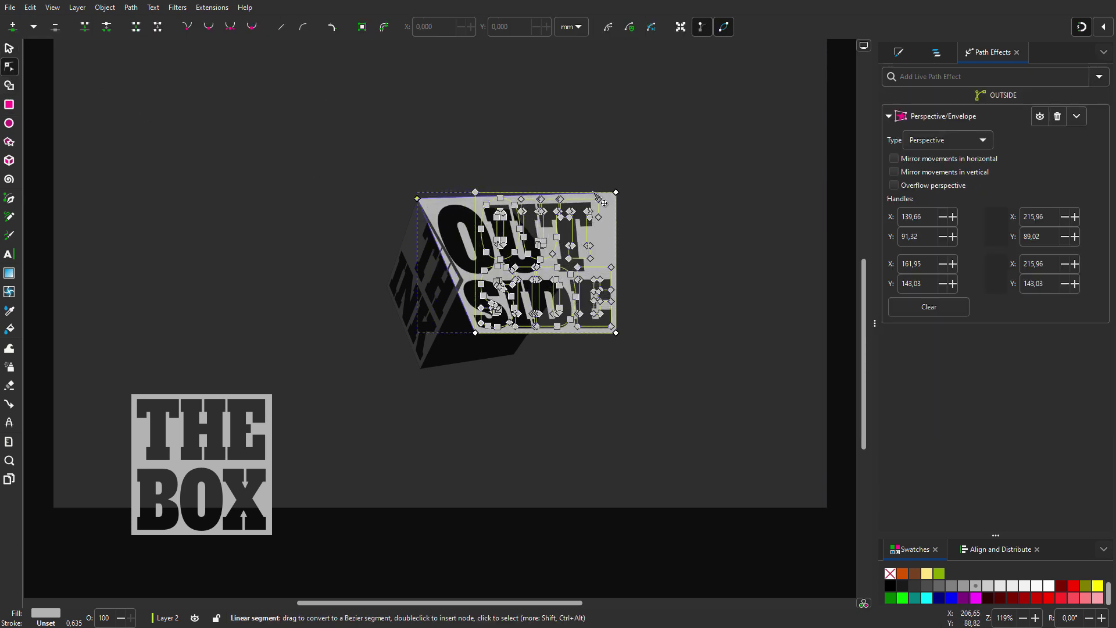
left_click_drag(616, 192, 515, 206)
left_click_drag(475, 332, 464, 280)
left_click_drag(616, 333, 565, 279)
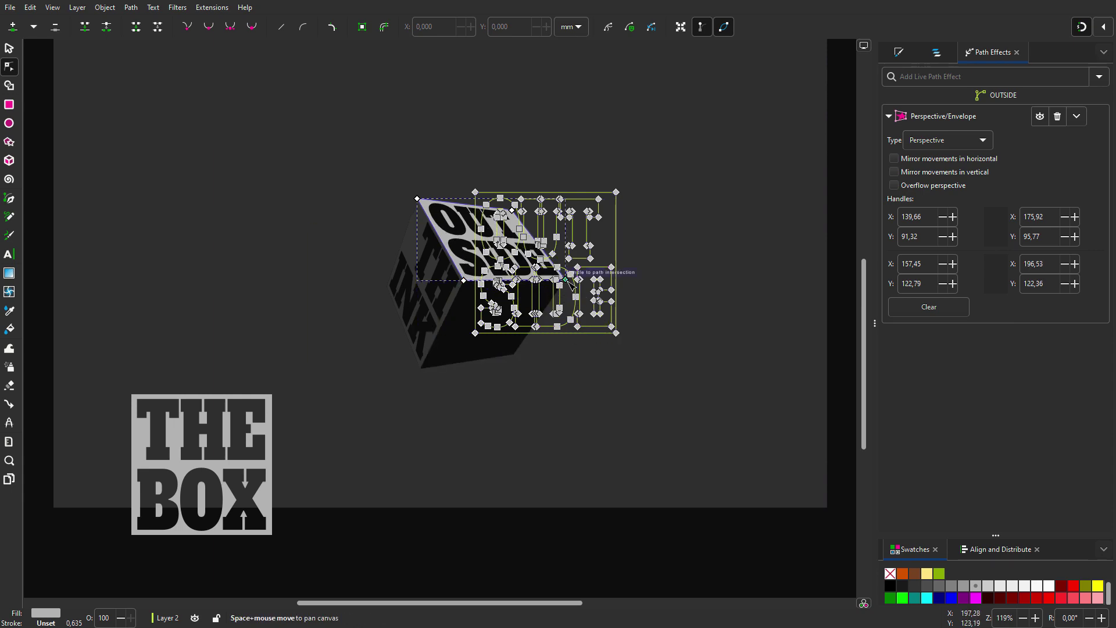
key("s")
left_click(963, 588)
Move THE BOX panel over the cube's lower right and apply the Perspective/Envelope path effect to it
left_click_drag(244, 504, 577, 402)
left_click(1098, 76)
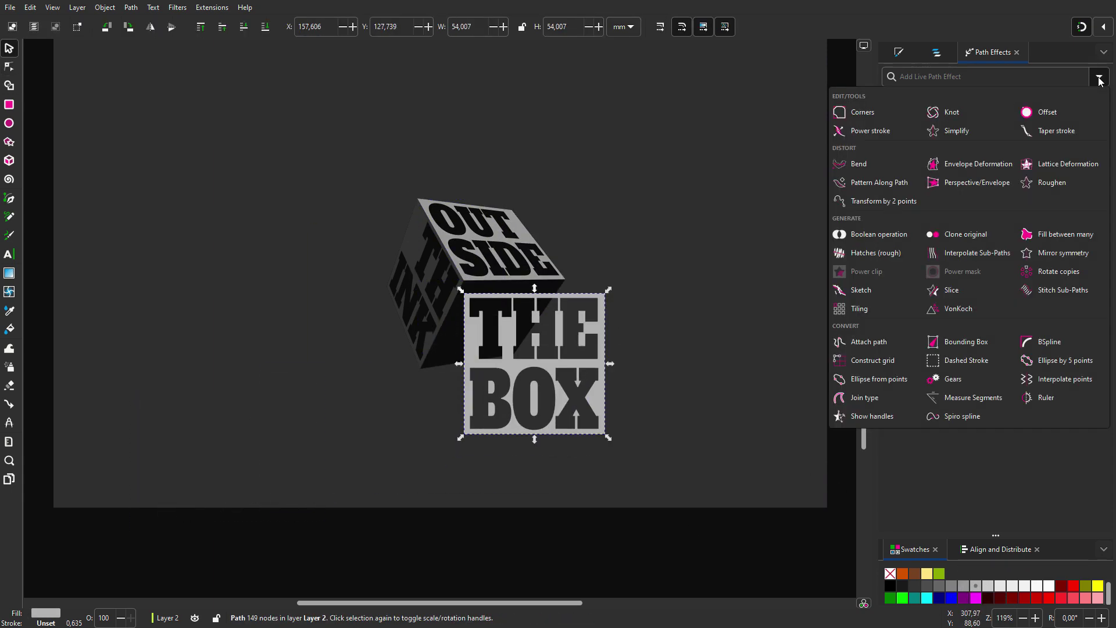
left_click(977, 183)
Snap THE BOX panel's four perspective corners to the cube's lower right face, fill it with near-white, and deselect it
left_click(9, 66)
left_click_drag(464, 294, 463, 280)
left_click_drag(605, 293, 565, 279)
left_click_drag(464, 434, 419, 369)
left_click_drag(604, 434, 514, 355)
key("s")
left_click(810, 474)
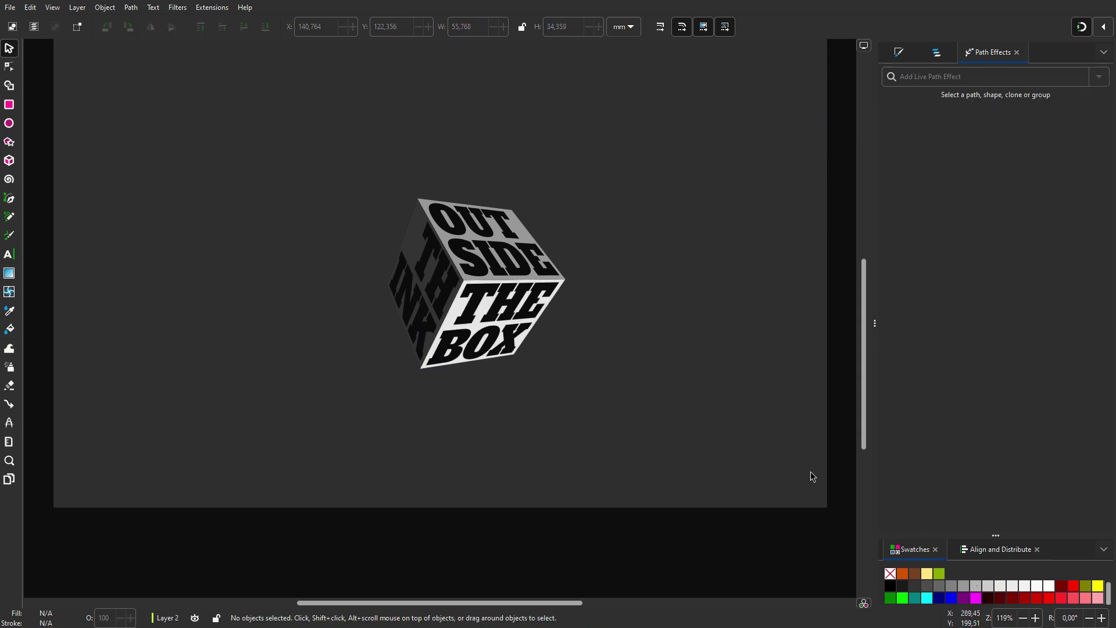